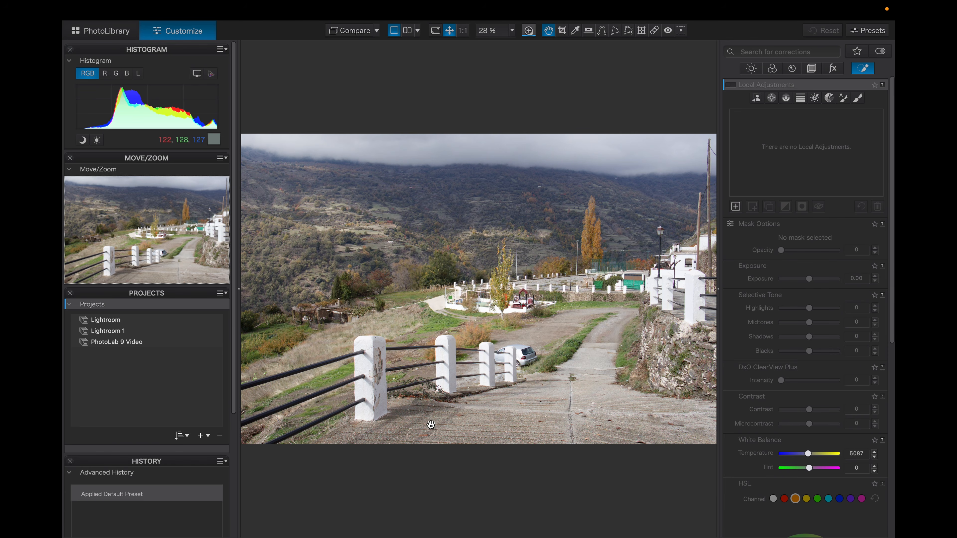
Show the light corrections and choose the general purpose preset "3 - DxO Optical Corrections only" for the road photo.
scroll(799, 150, "up", 1)
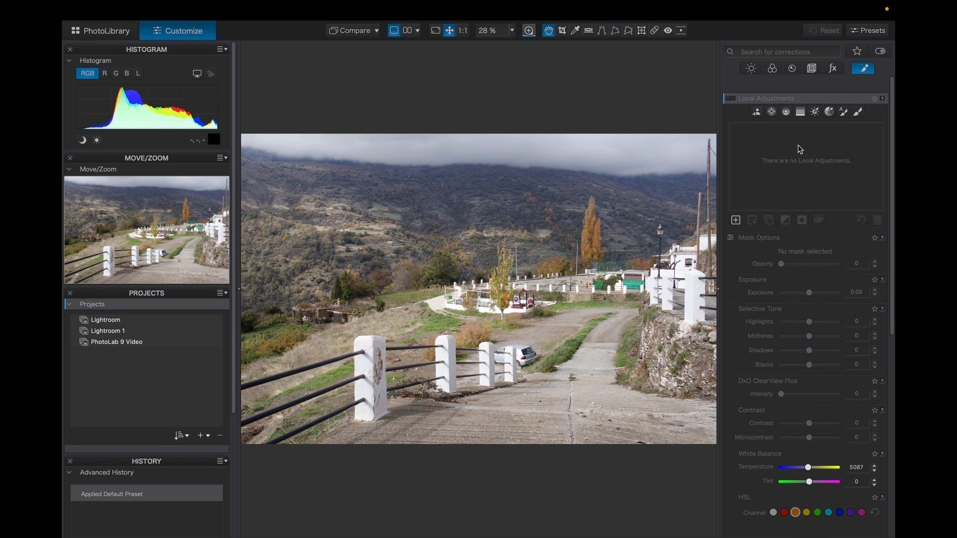
left_click(751, 68)
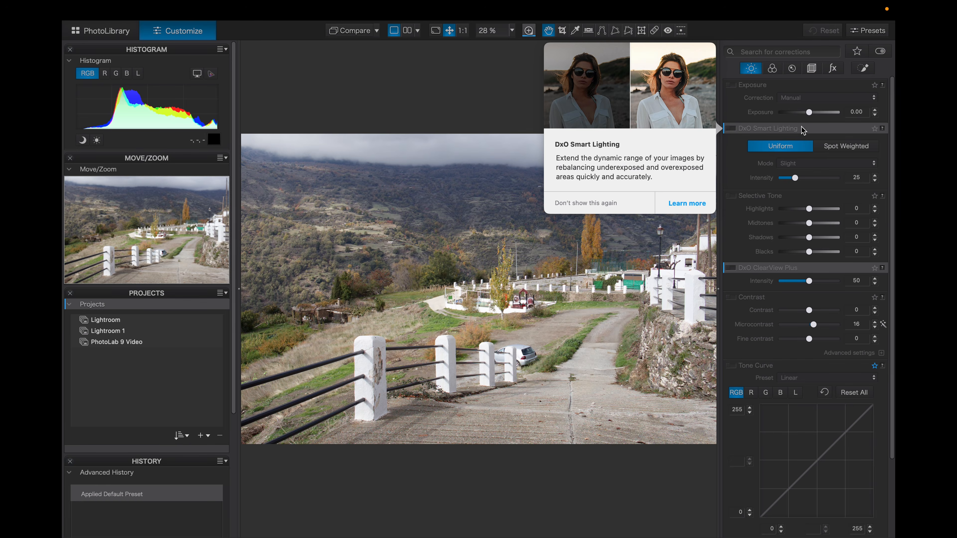
left_click(868, 31)
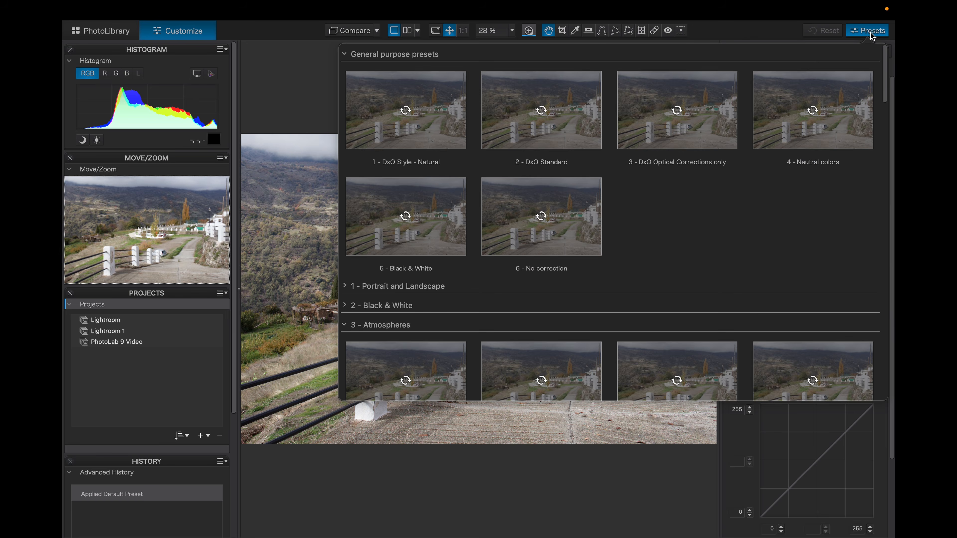
left_click(682, 121)
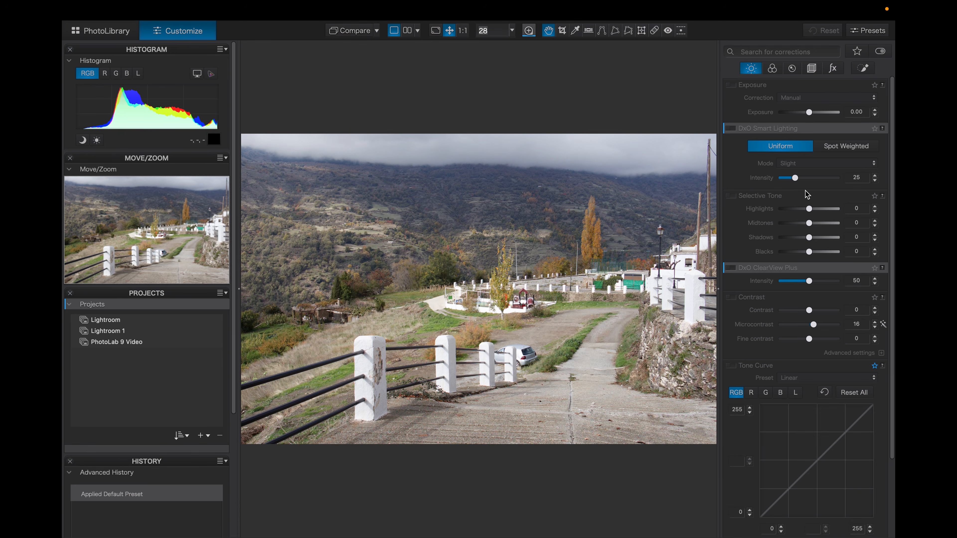
Turn on the highlight clipping overlay and set the Selective Tone highlights to -24.
left_click(808, 209)
mouse_move(808, 213)
left_mouse_down()
mouse_move(795, 211)
mouse_move(810, 212)
left_mouse_up()
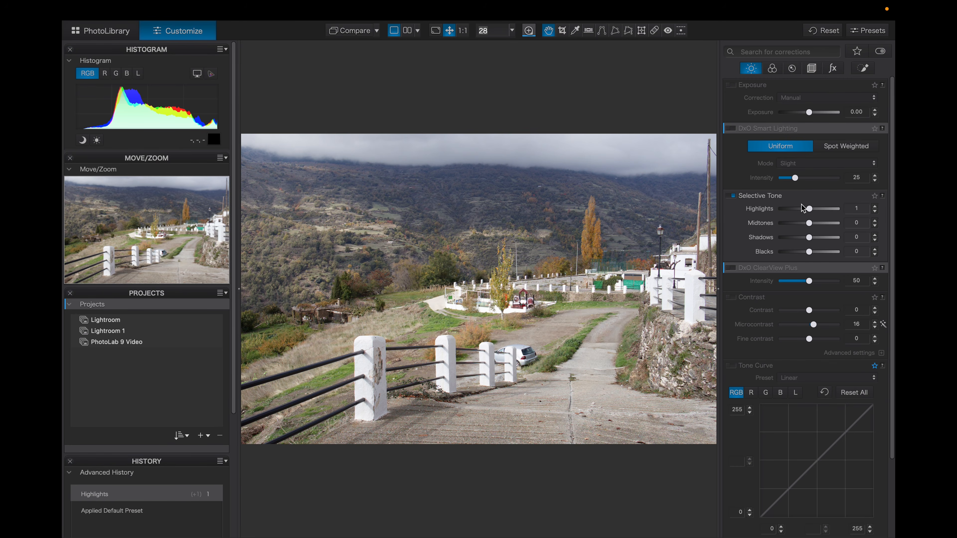
left_click(211, 77)
left_click(211, 77)
left_click(97, 140)
left_click_drag(804, 209, 801, 211)
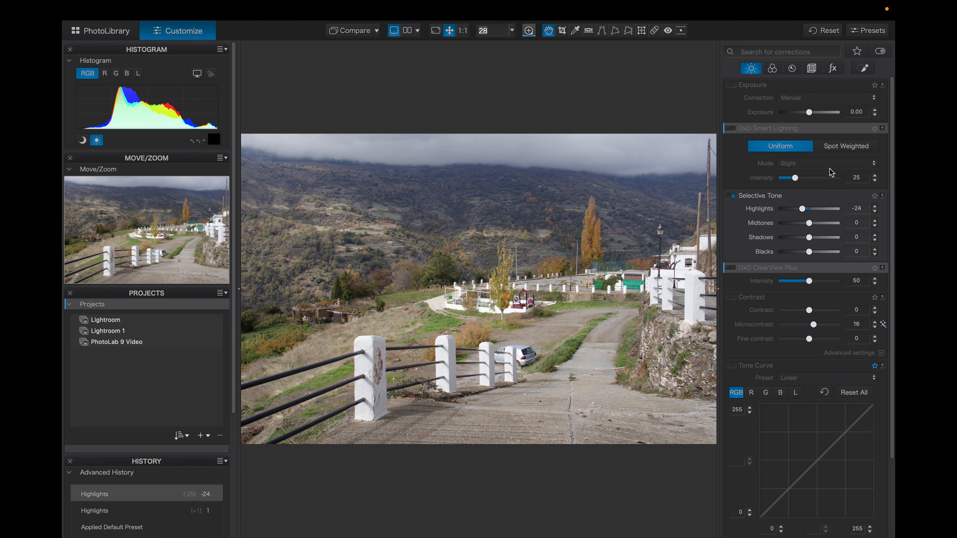
Shape the RGB tone curve into a gentle S with a shadow point at 60/50 and a highlight point at 195/205.
scroll(781, 243, "down", 3)
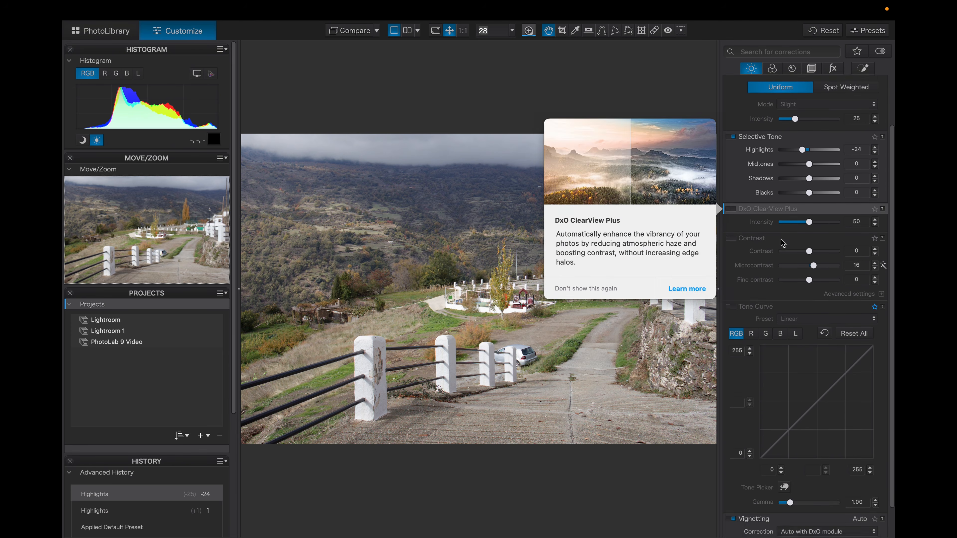
scroll(781, 243, "down", 2)
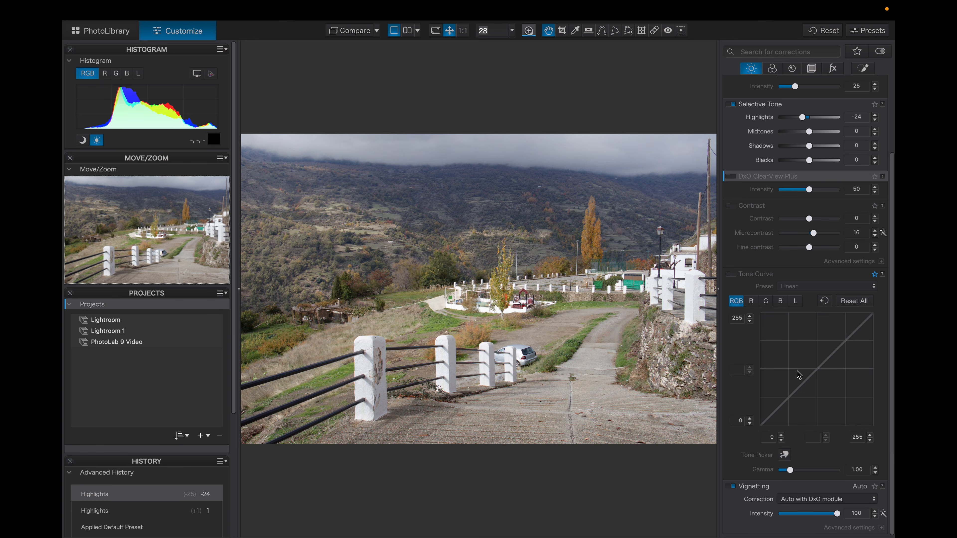
left_click(786, 396)
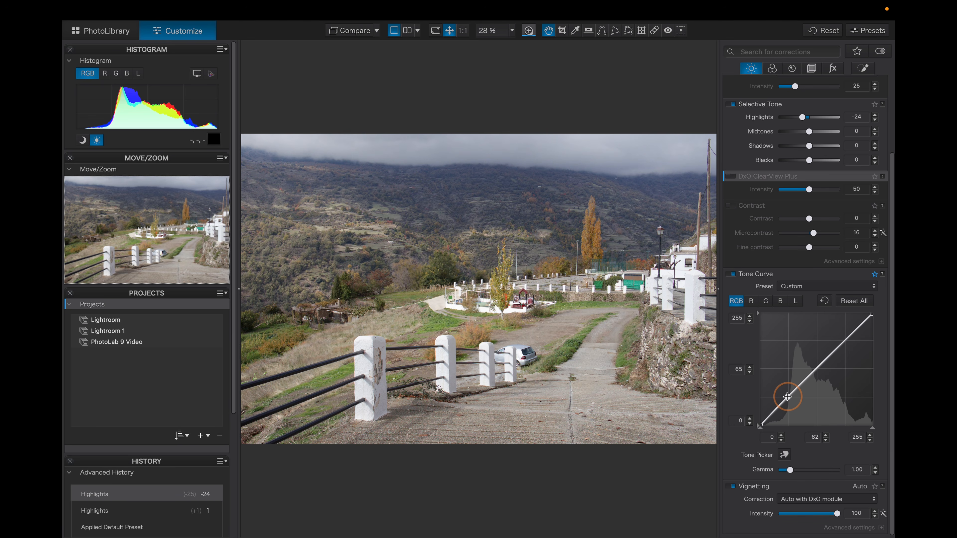
left_click_drag(786, 396, 786, 403)
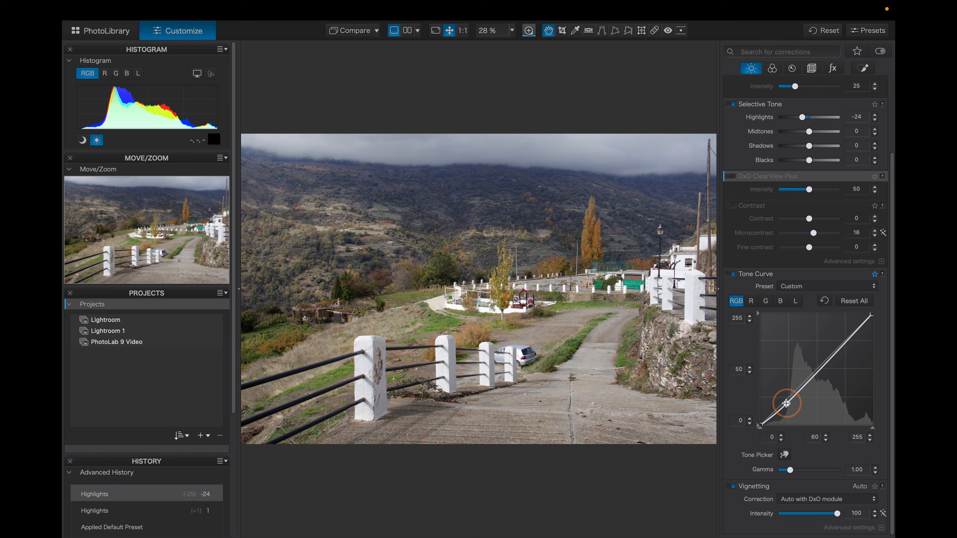
left_click_drag(846, 340, 845, 335)
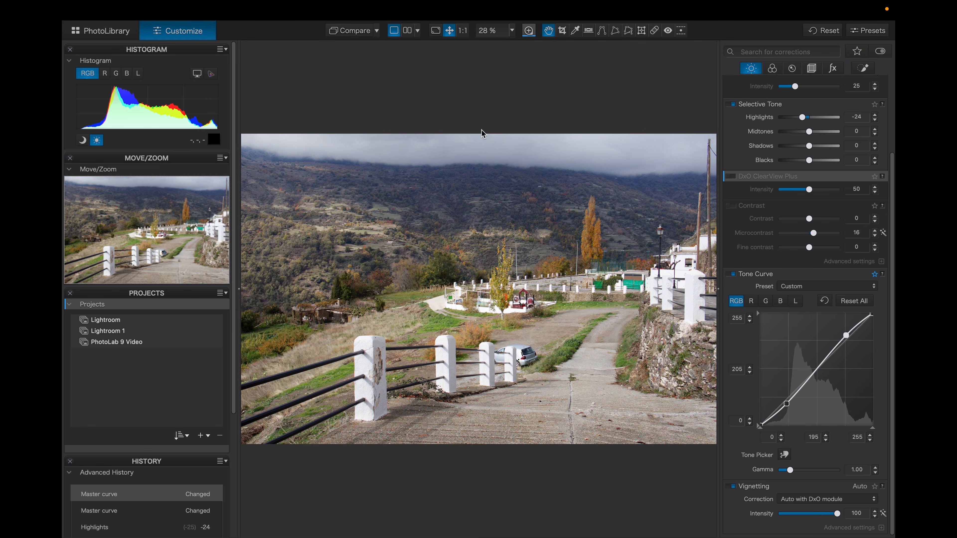
Lower the Selective Tone highlights to -69, and enable the Contrast correction with contrast at 58.
left_click(359, 31)
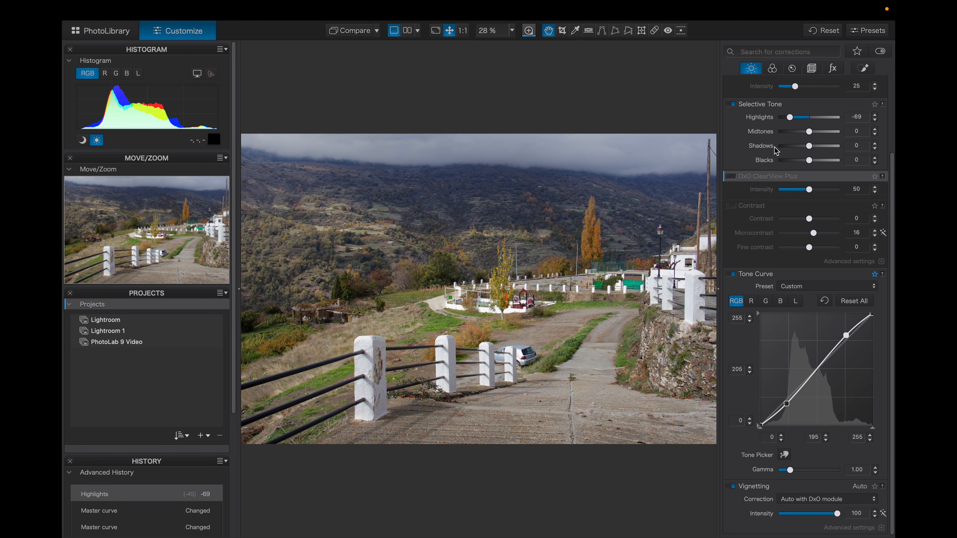
left_click(733, 206)
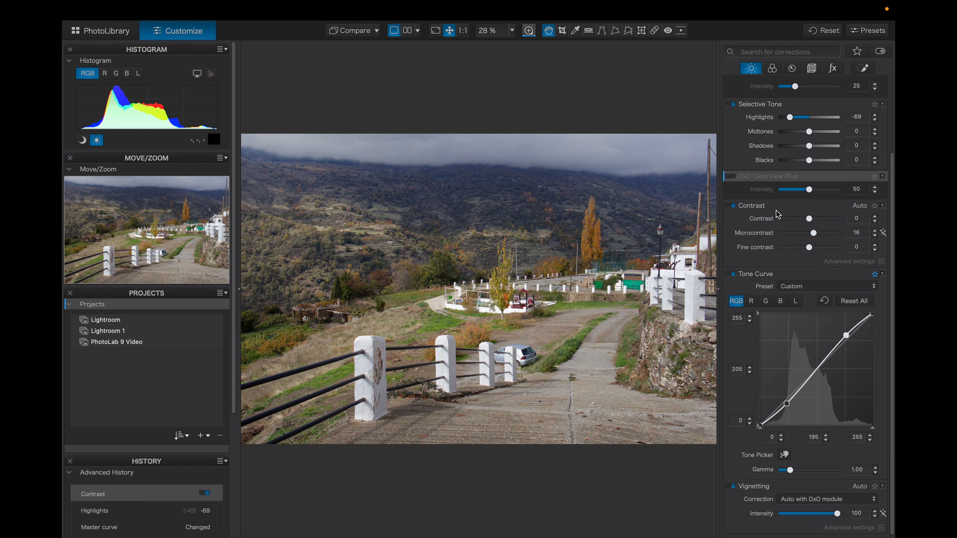
left_click(808, 219)
left_click_drag(809, 219, 826, 225)
Pull the RGB tone curve's shadow point down to input 57, output 37.
left_click_drag(786, 404, 785, 408)
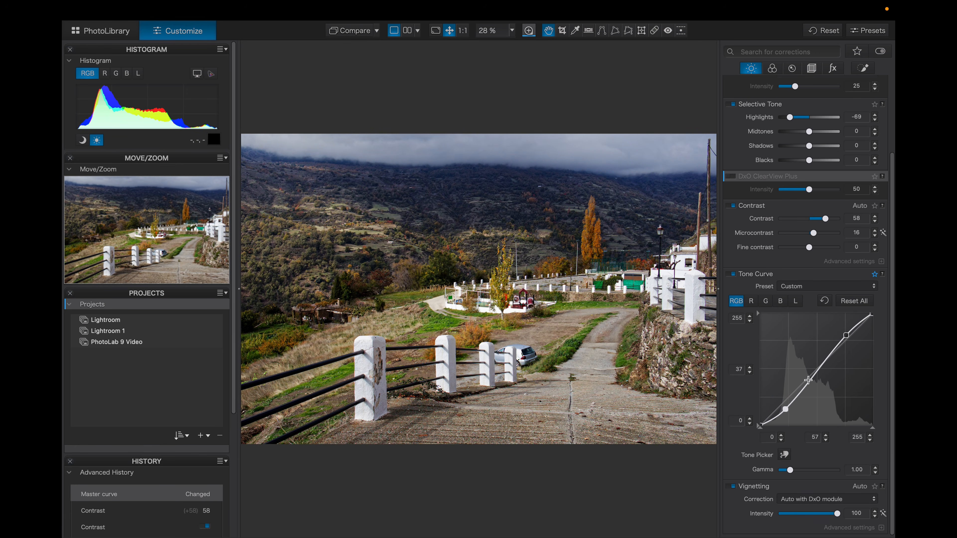
left_click(846, 336)
scroll(778, 389, "up", 3)
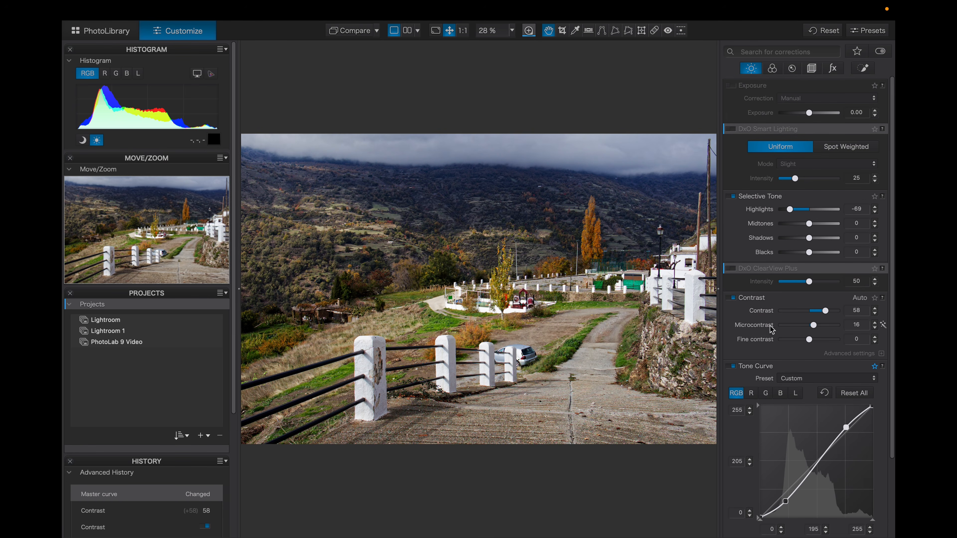
Select the orange HSL channel in the color corrections and sample its hue from the tall orange tree with the Hue Picker.
left_click(772, 70)
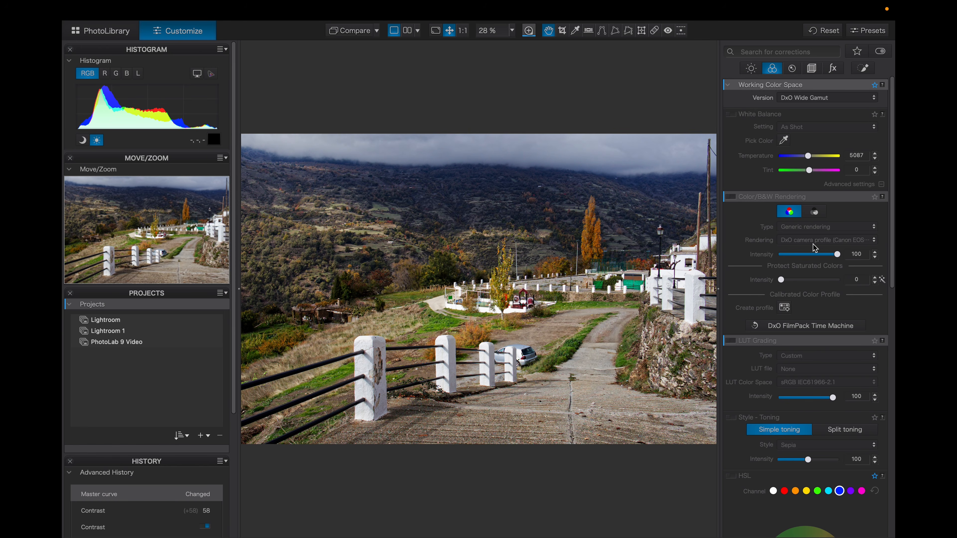
scroll(813, 248, "down", 10)
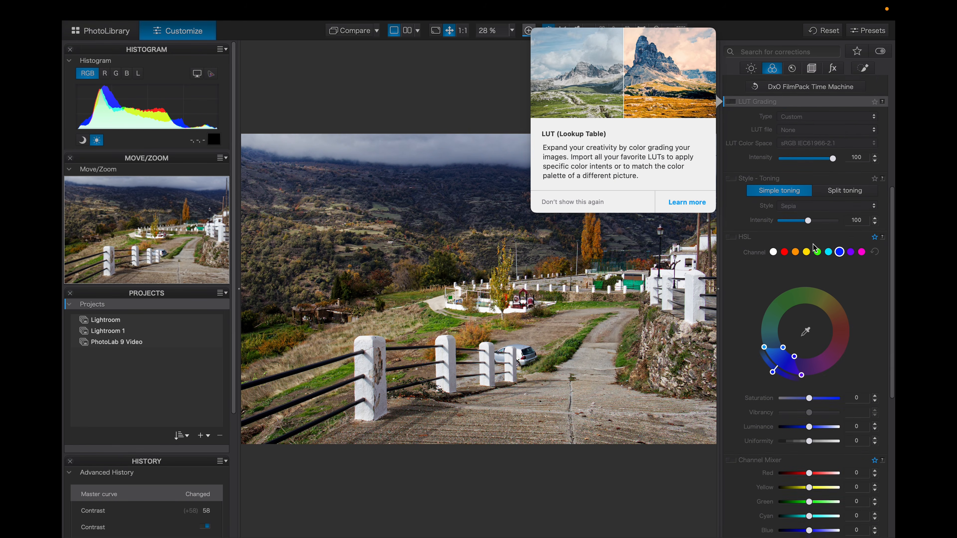
scroll(812, 247, "up", 2)
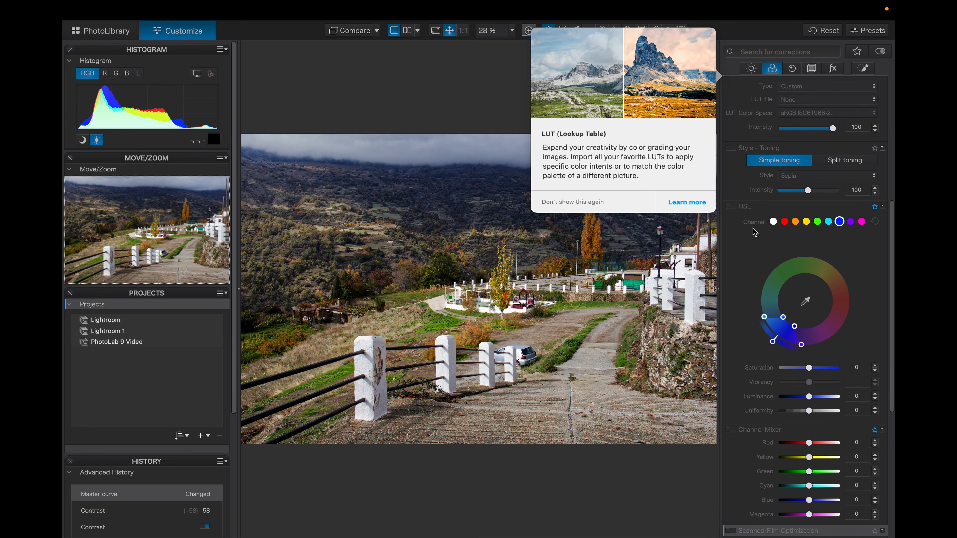
left_click(483, 85)
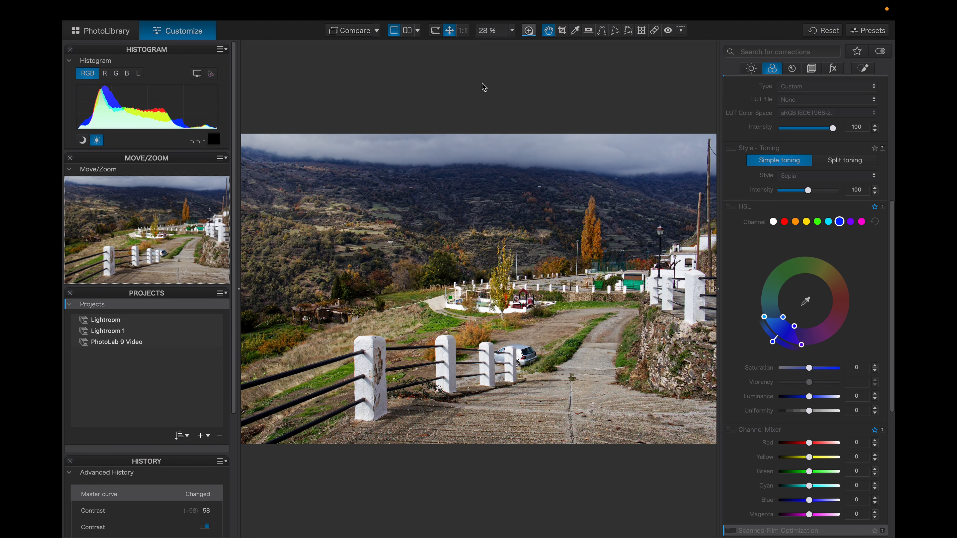
left_click(796, 223)
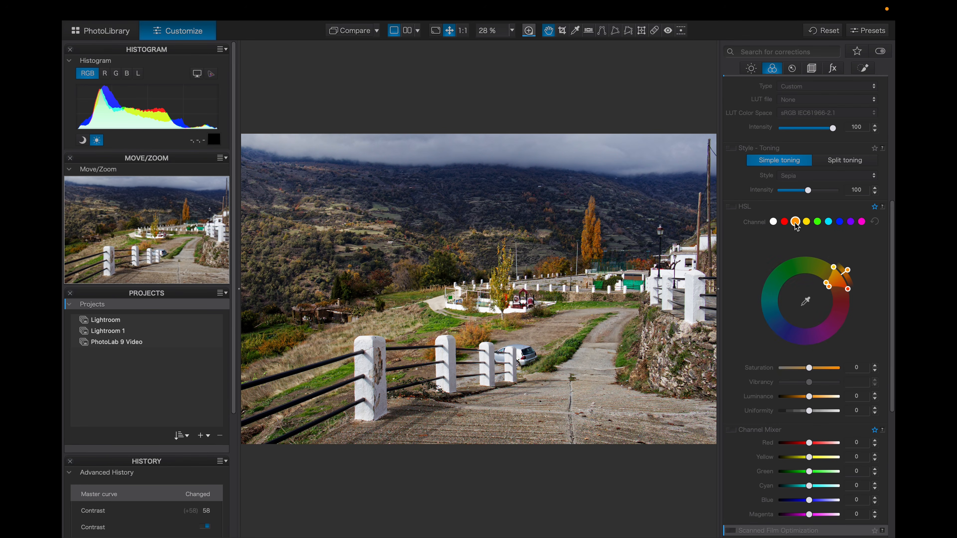
left_click(806, 302)
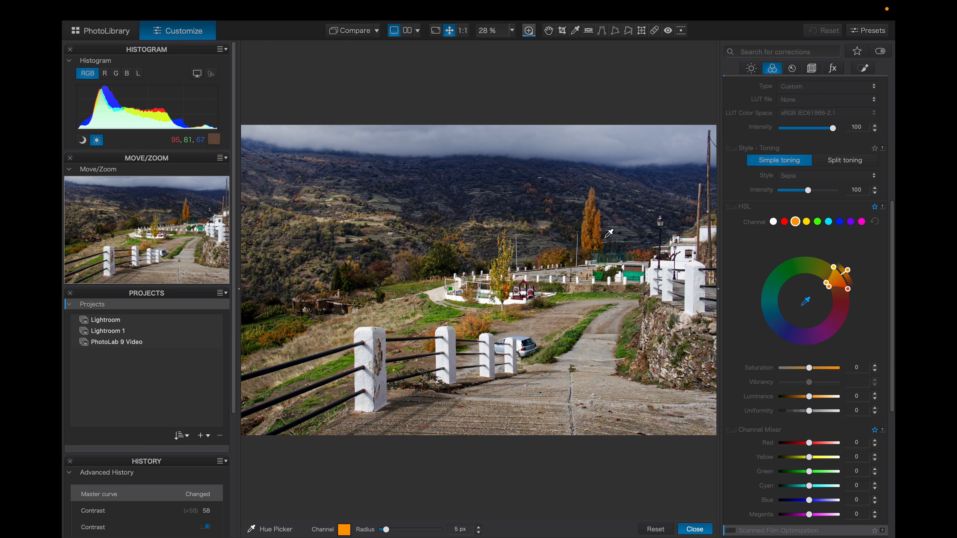
left_click(599, 227)
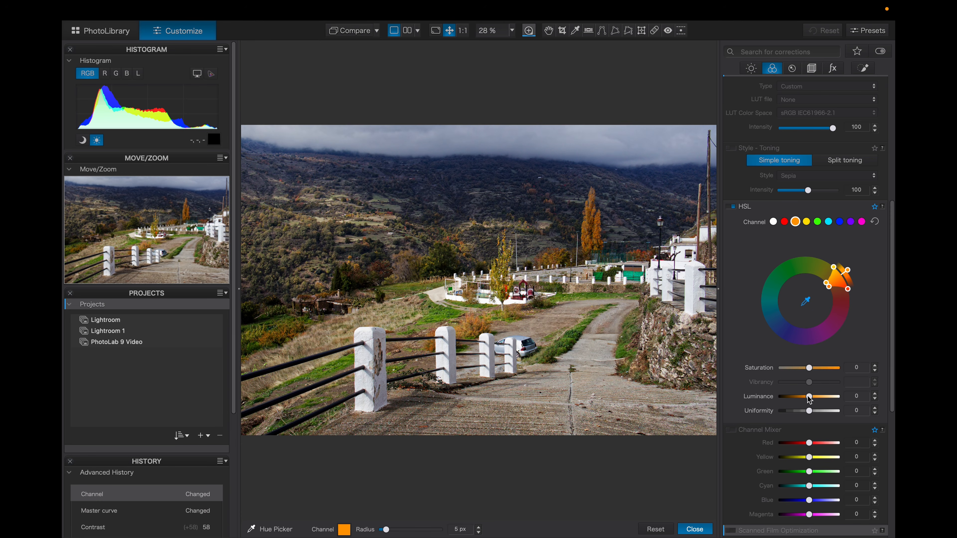
Raise the orange channel's luminance to 27 and compare the edit with the original photo.
left_click_drag(809, 400, 814, 399)
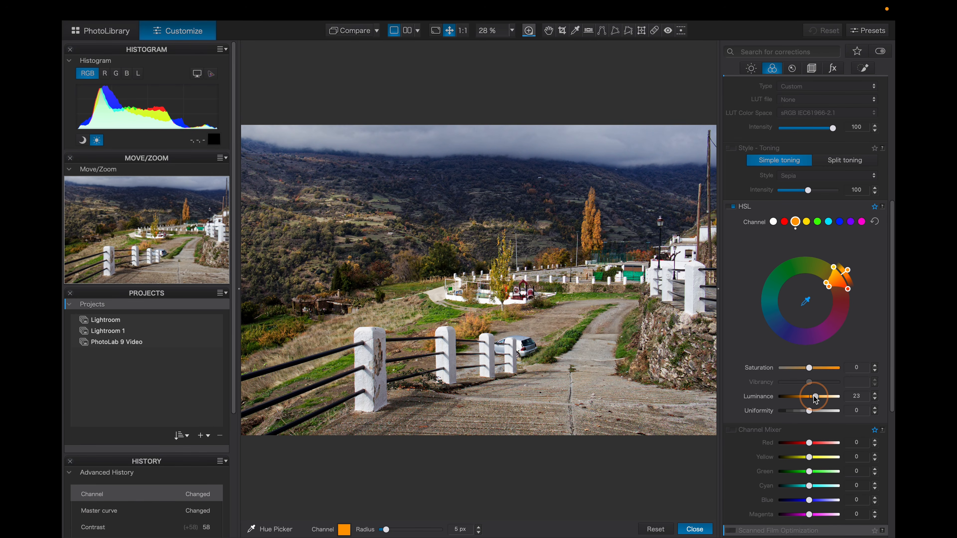
left_click_drag(814, 397, 816, 400)
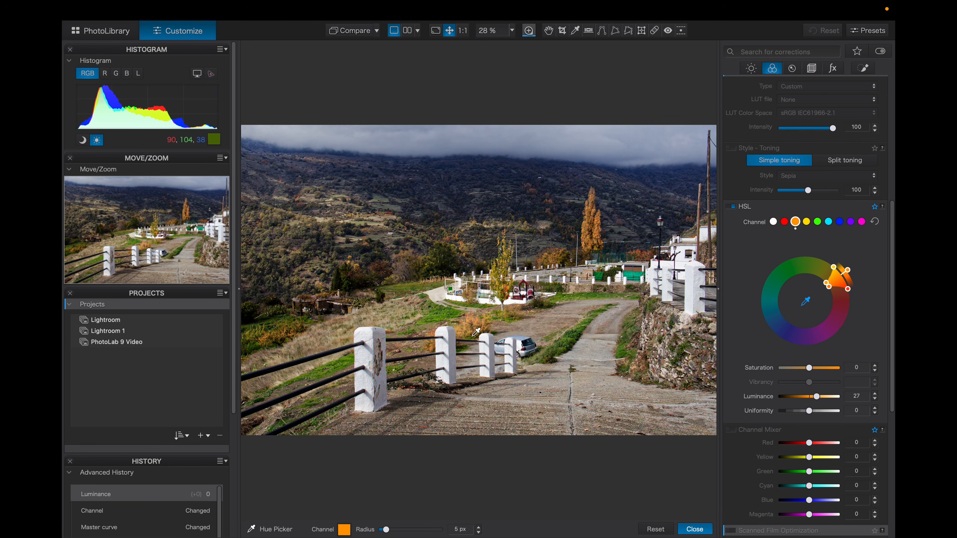
left_click(354, 31)
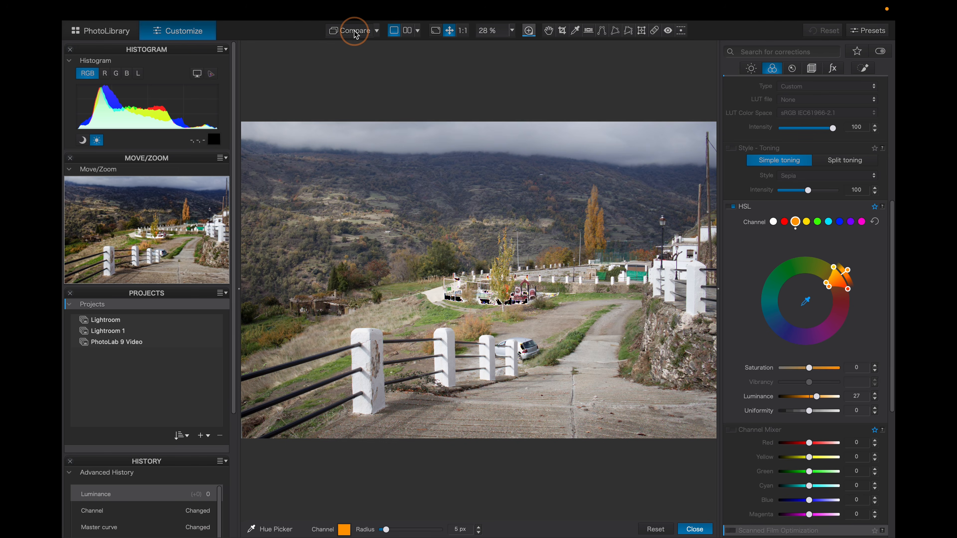
left_click(355, 34)
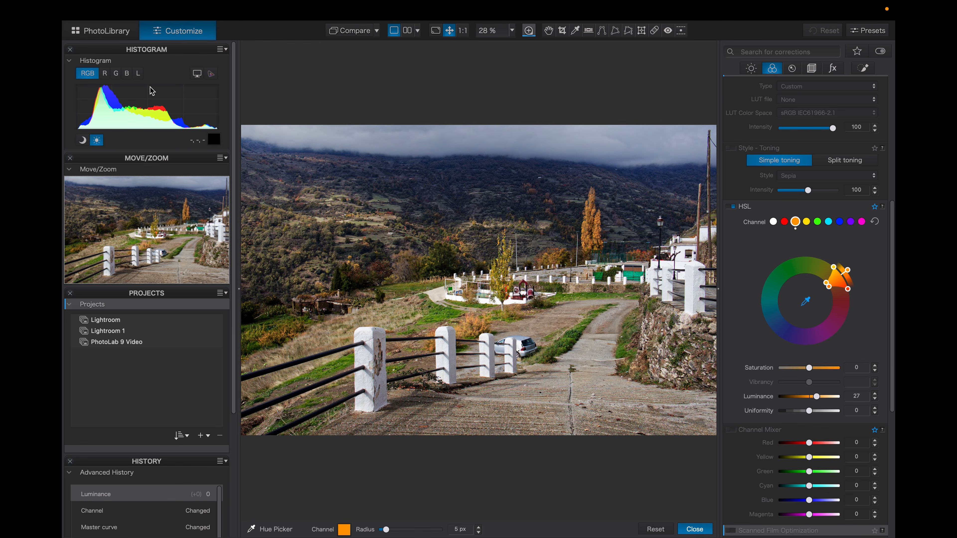
Turn off the highlight clipping overlay and compare the photo with its uncorrected version.
left_click(97, 141)
left_click(356, 35)
left_click(356, 34)
Narrow the orange channel's hue range on the HSL color wheel and compare the result with the original.
left_click_drag(834, 268, 847, 285)
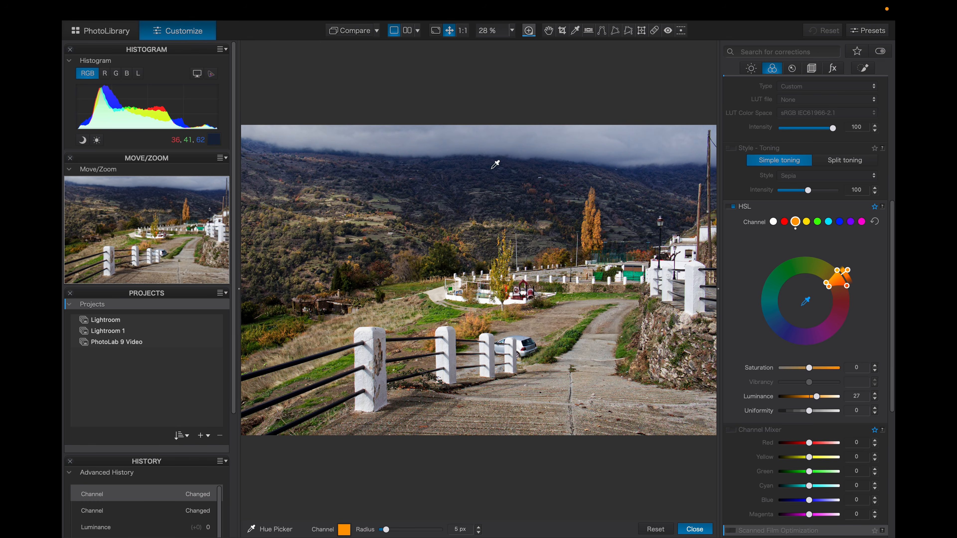
left_click_drag(364, 34, 364, 35)
left_click(357, 34)
Show only the active corrections, set the microcontrast to 47, and compare the photo with the original.
left_click(880, 52)
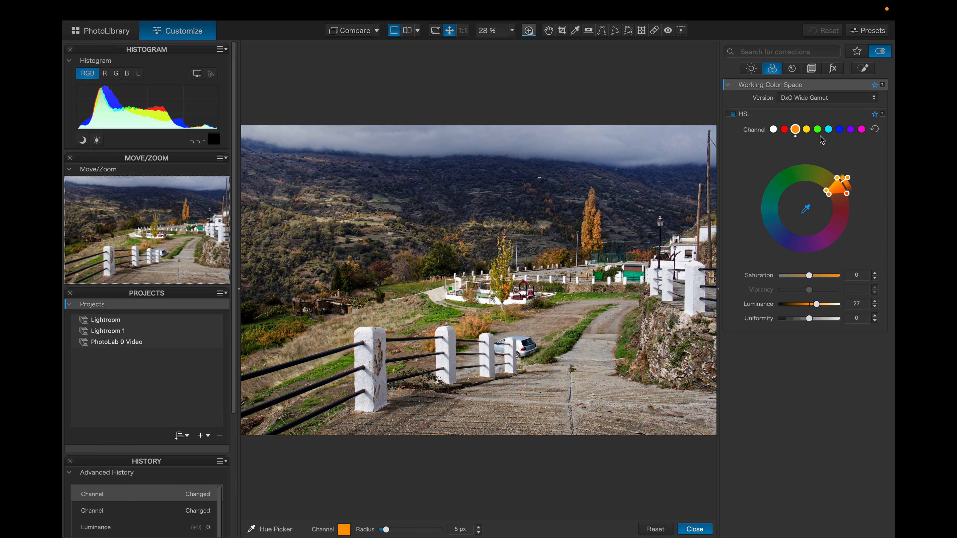
left_click(752, 67)
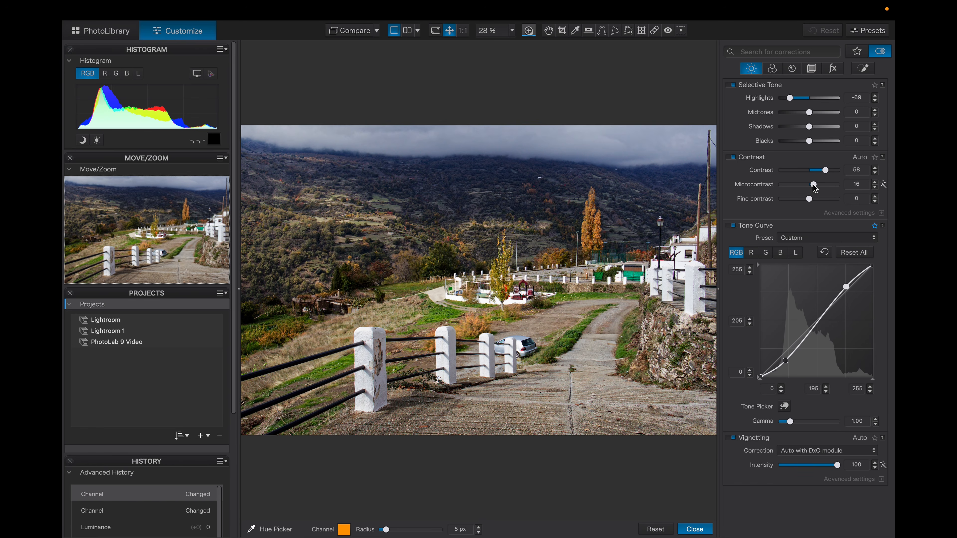
left_click_drag(814, 186, 823, 186)
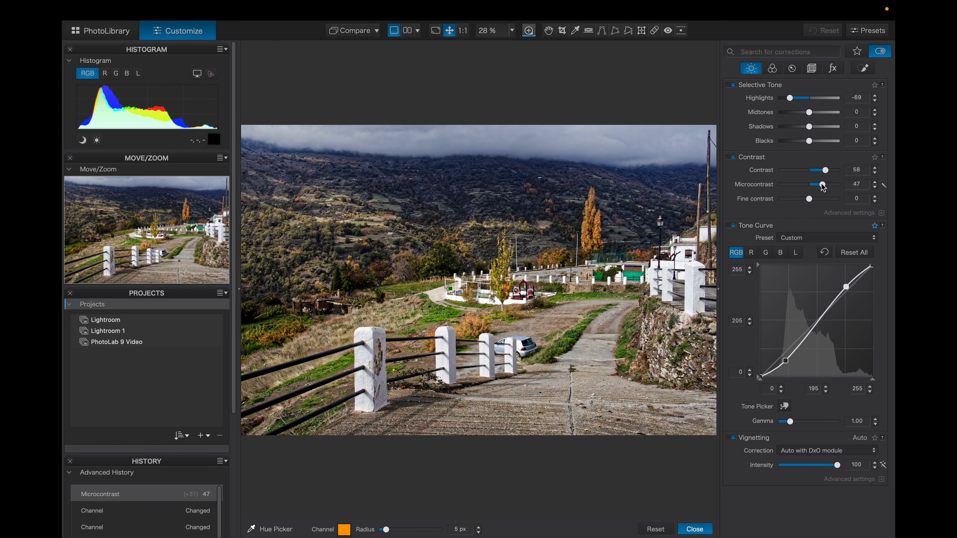
left_click(356, 34)
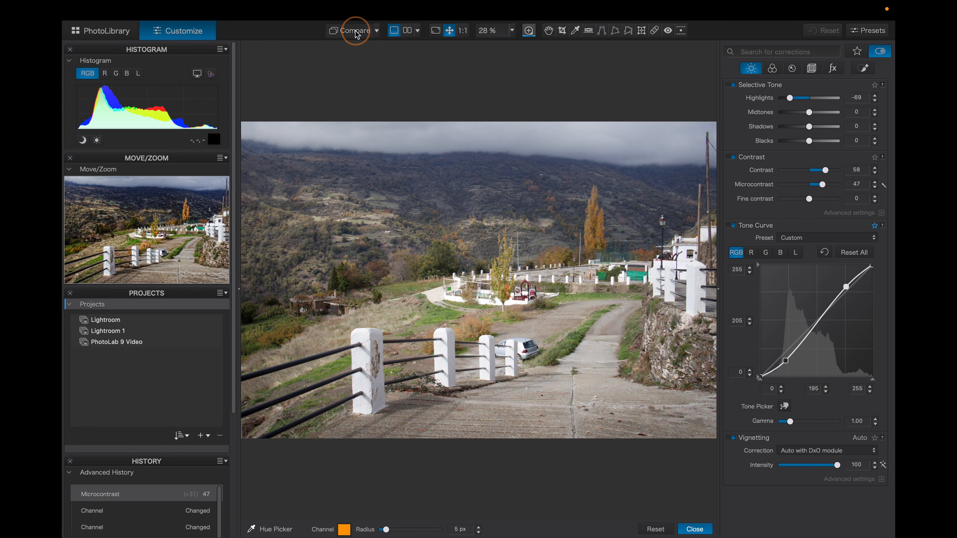
left_click_drag(356, 34, 357, 35)
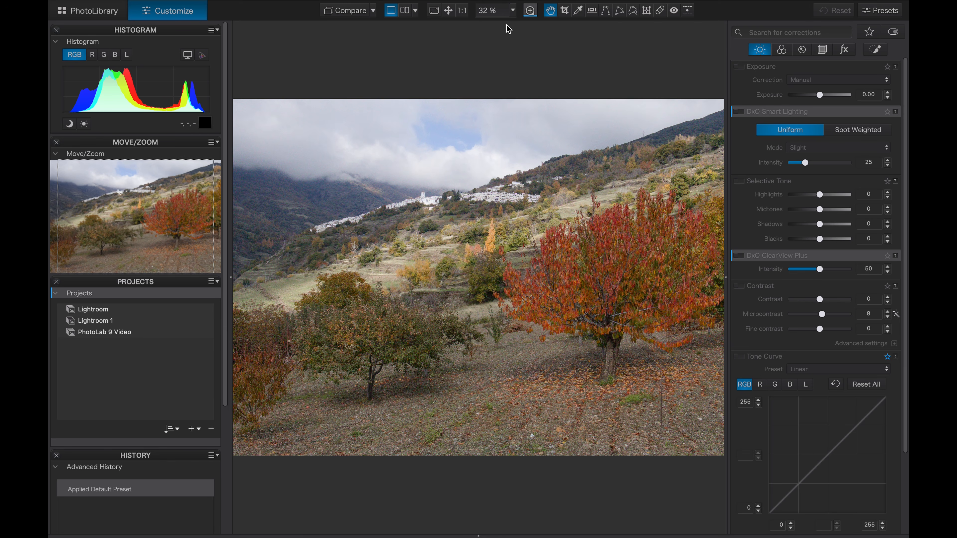
Level the red tree hillside photo with the Horizon tool to a rotation of -2.47 and apply it.
left_click(591, 10)
left_click_drag(352, 259, 603, 260)
key("Return")
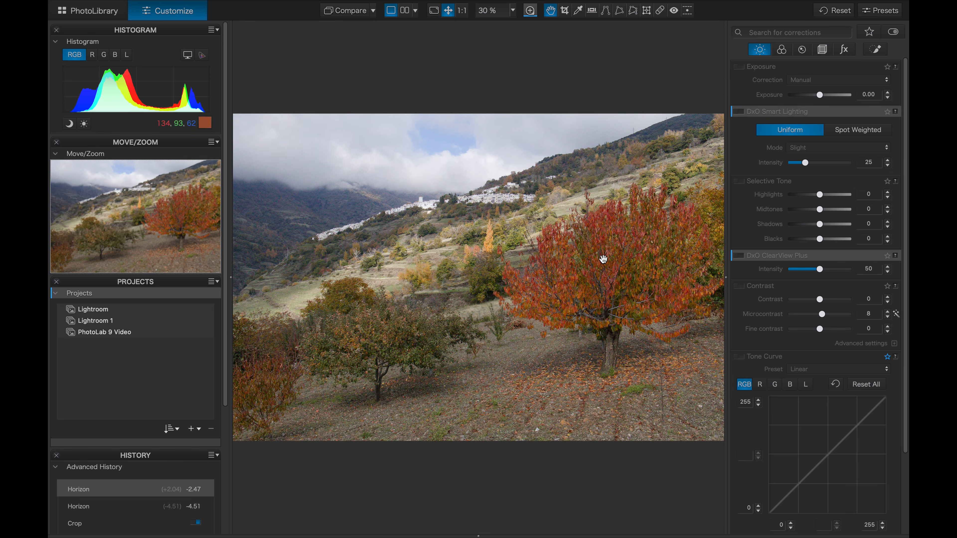
scroll(489, 191, "up", 5)
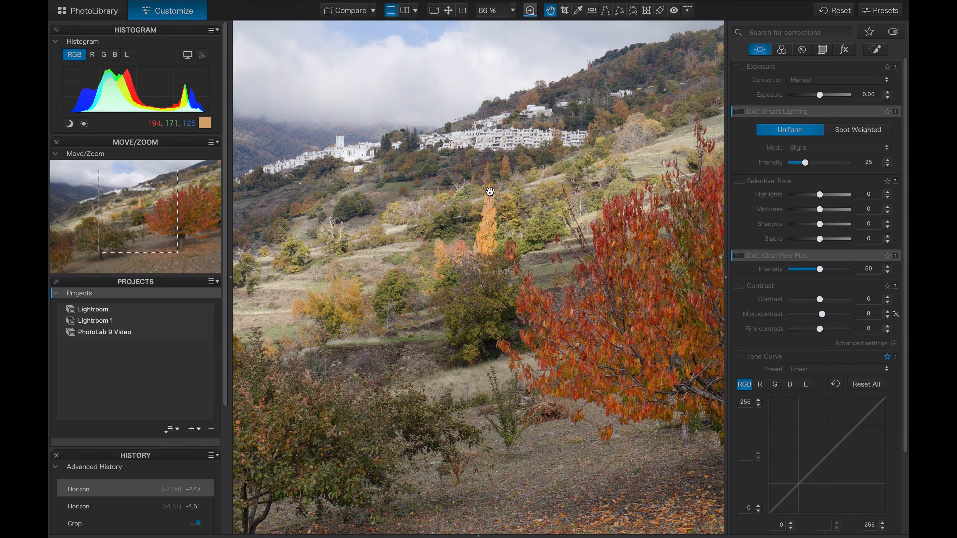
scroll(489, 191, "up", 2)
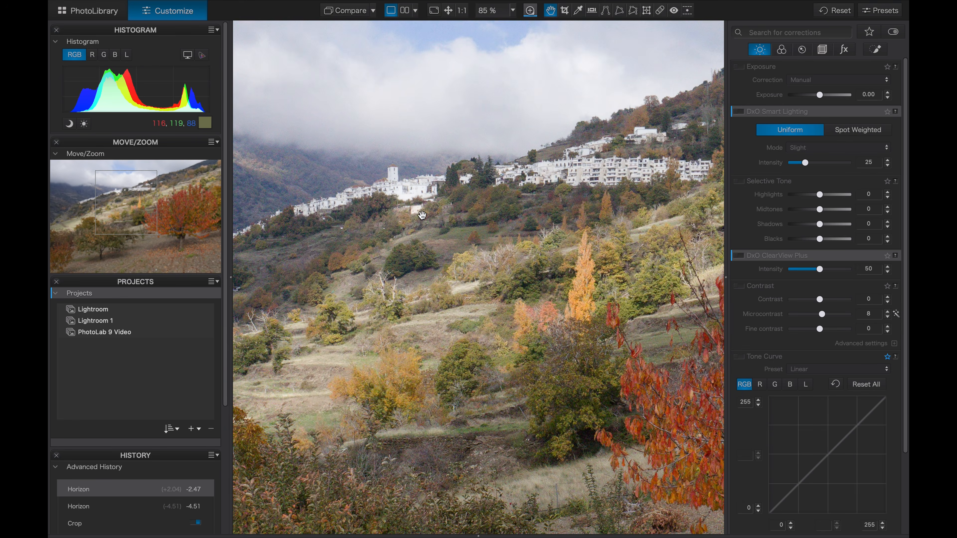
scroll(422, 214, "down", 6)
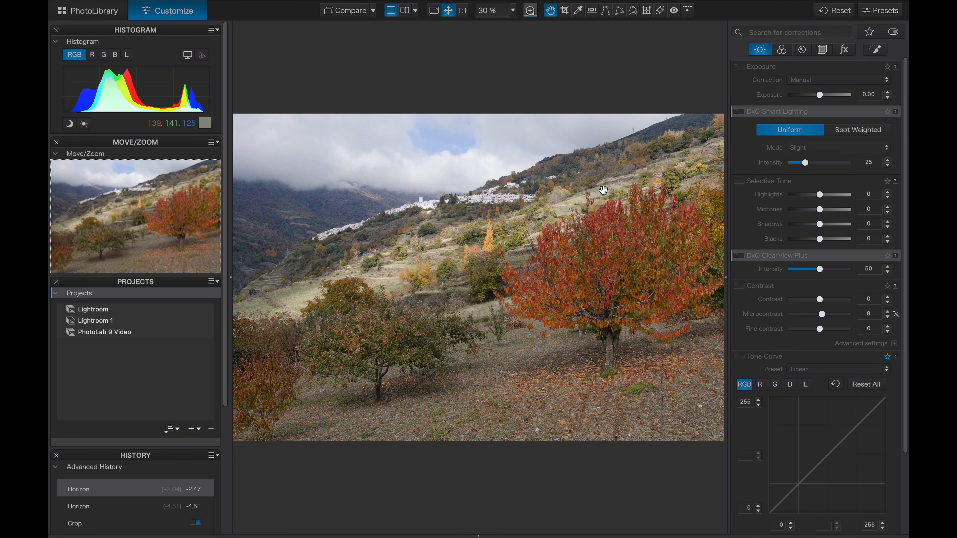
scroll(792, 166, "up", 1)
left_click(761, 53)
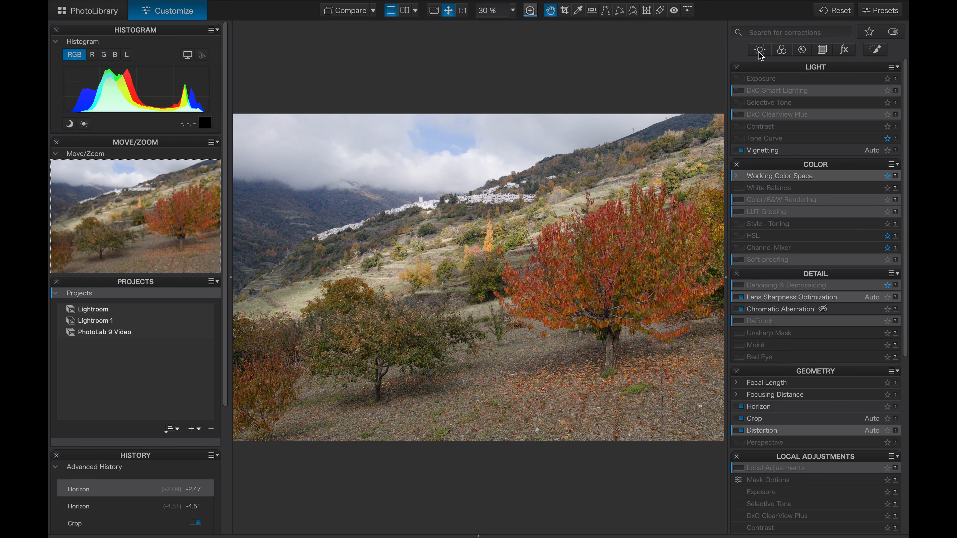
left_click(759, 53)
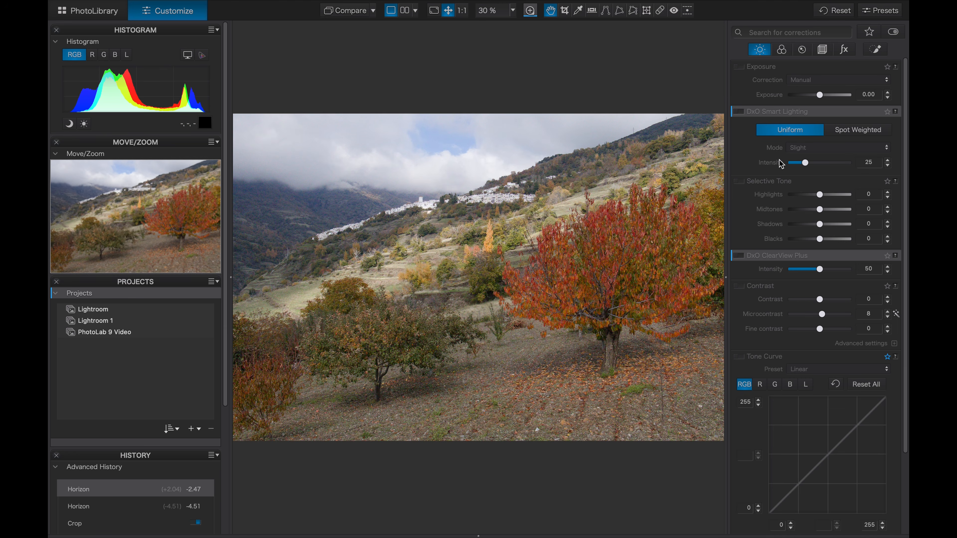
Turn on the Contrast correction, try contrast values up to 100, and reset both contrast and microcontrast to 0.
left_click(739, 286)
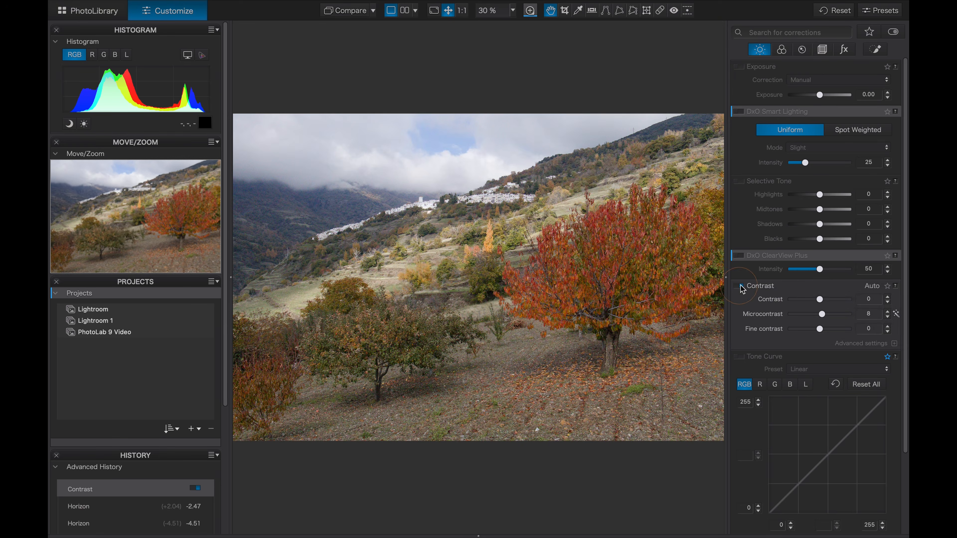
left_click_drag(820, 300, 864, 313)
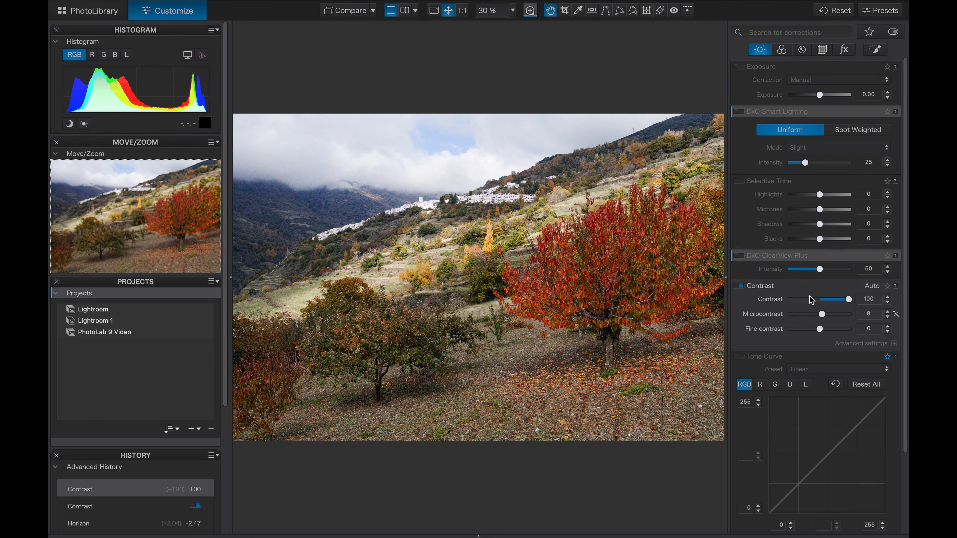
left_click_drag(849, 302, 822, 305)
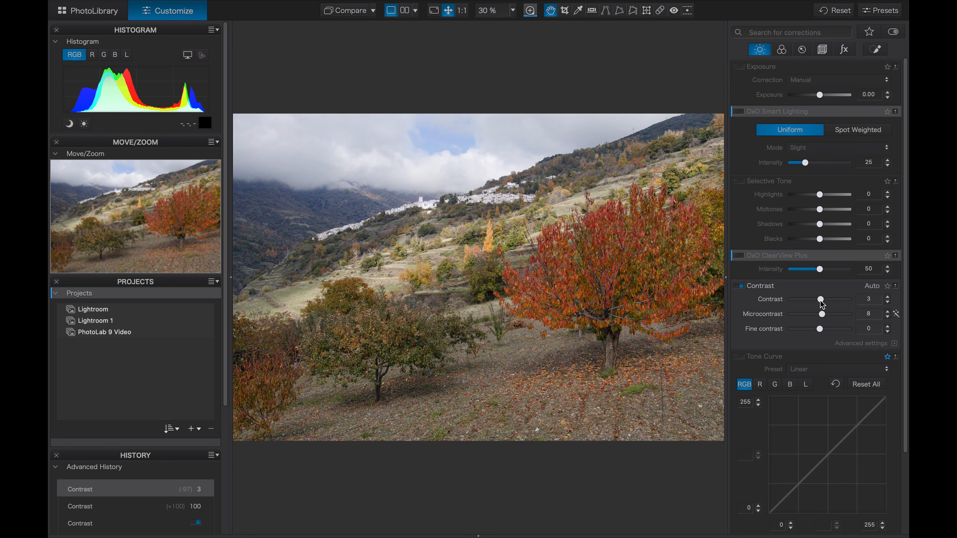
left_click(821, 299)
mouse_move(821, 300)
left_mouse_down()
mouse_move(883, 300)
mouse_move(810, 302)
mouse_move(886, 299)
mouse_move(823, 302)
left_mouse_up()
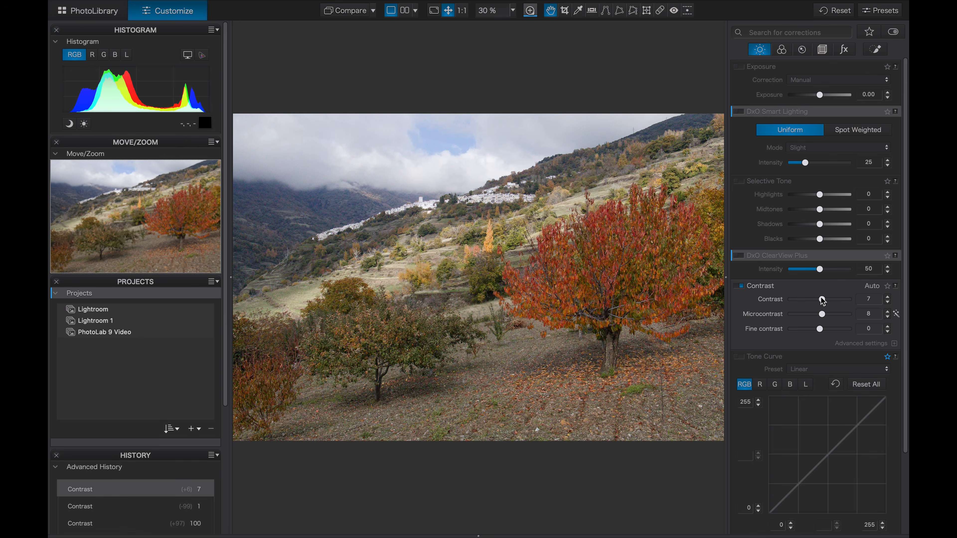
double_click(821, 299)
double_click(822, 314)
Shape the RGB tone curve into a gentle S, lowering a shadow point at input 63 to 49 and raising the highlights slightly.
scroll(820, 320, "down", 5)
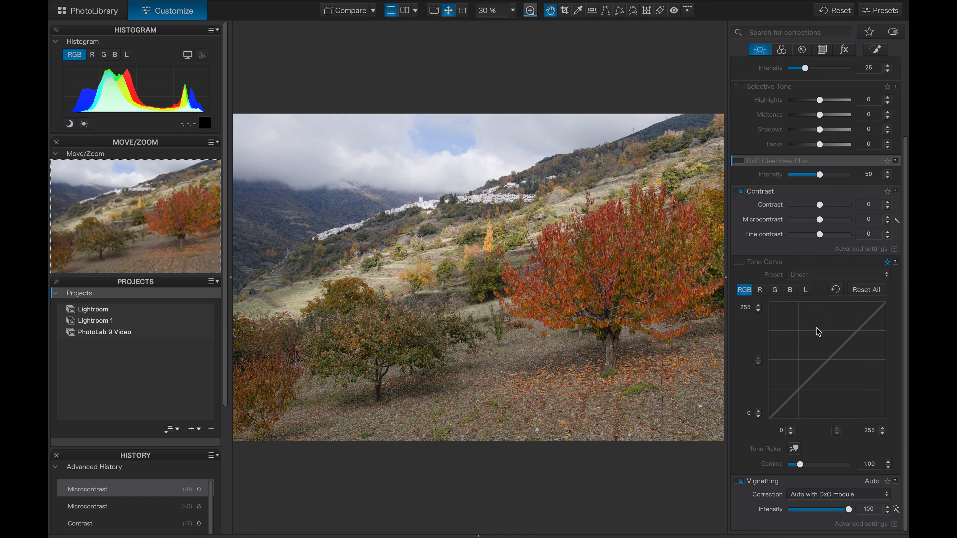
left_click_drag(796, 390, 797, 395)
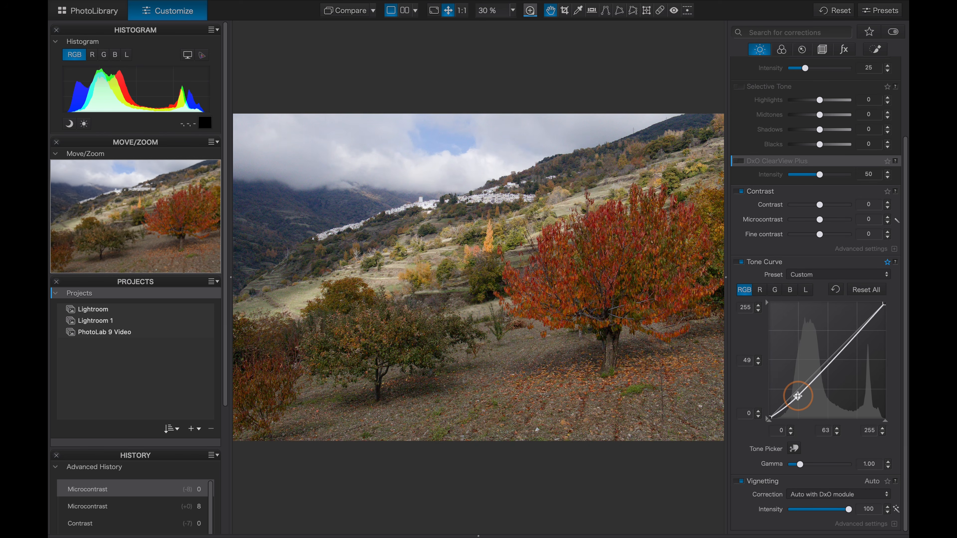
left_click_drag(797, 396, 798, 396)
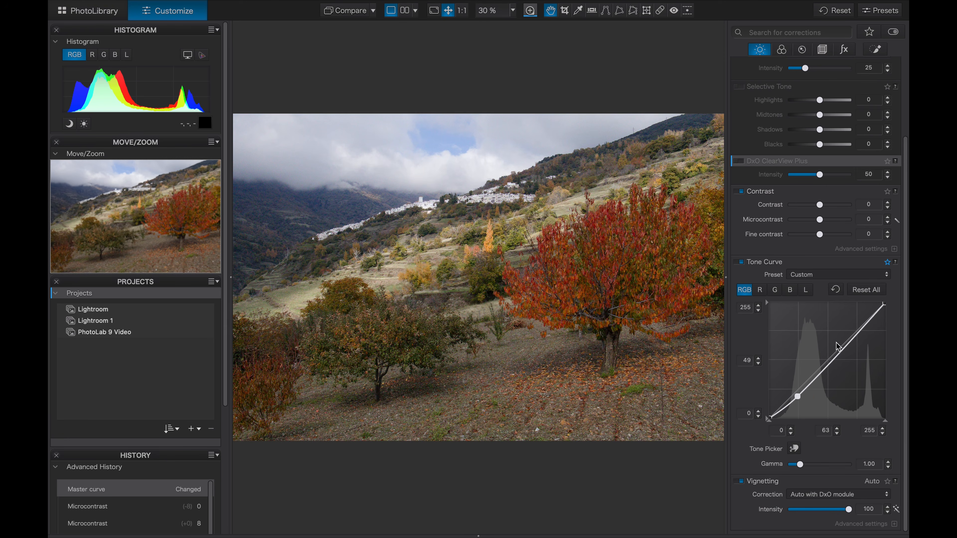
left_click_drag(865, 325, 865, 321)
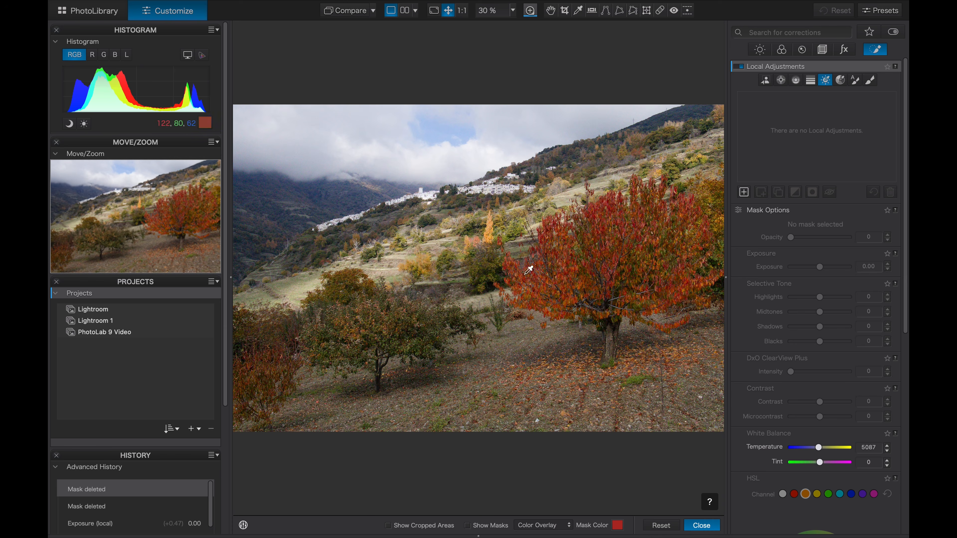
Add a local adjustment control point at the center of the red tree and enlarge its radius beyond the whole crown.
left_click(782, 81)
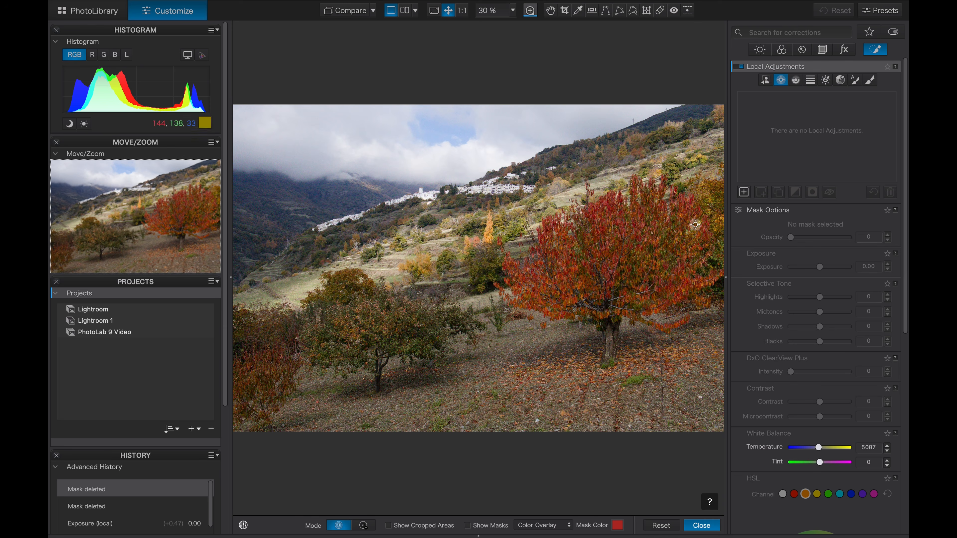
left_click(617, 275)
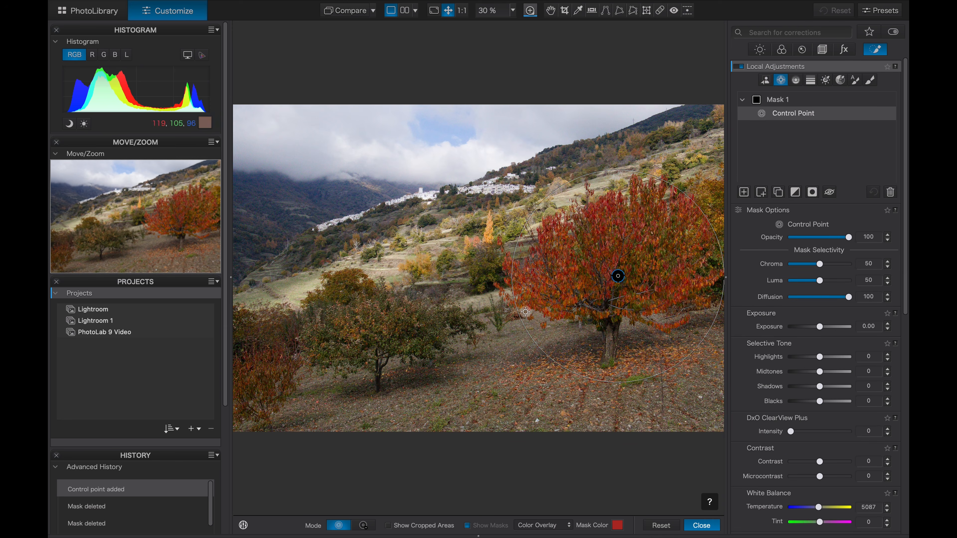
left_click_drag(522, 316, 490, 341)
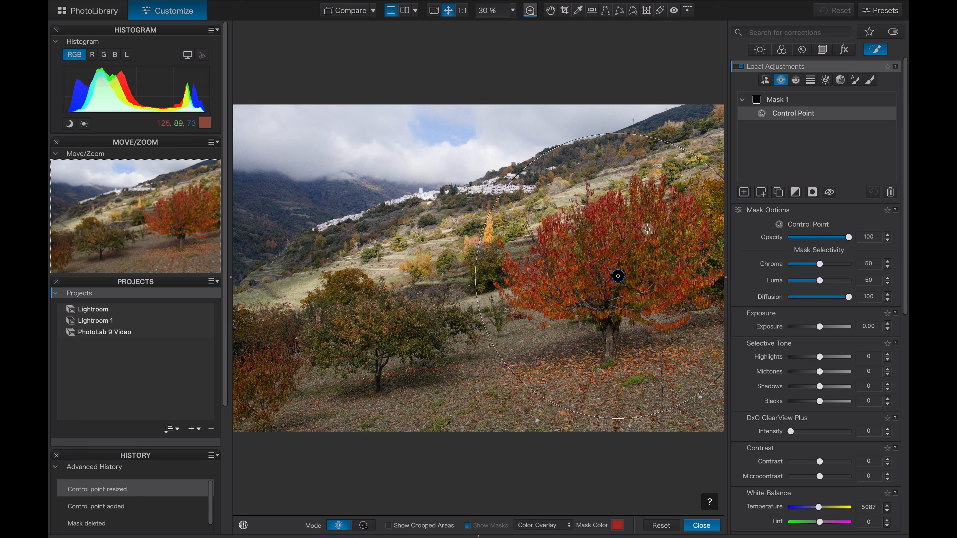
Set the control point's orange HSL channel to saturation 34 and luminance 43, and finish the local adjustment.
scroll(804, 333, "down", 4)
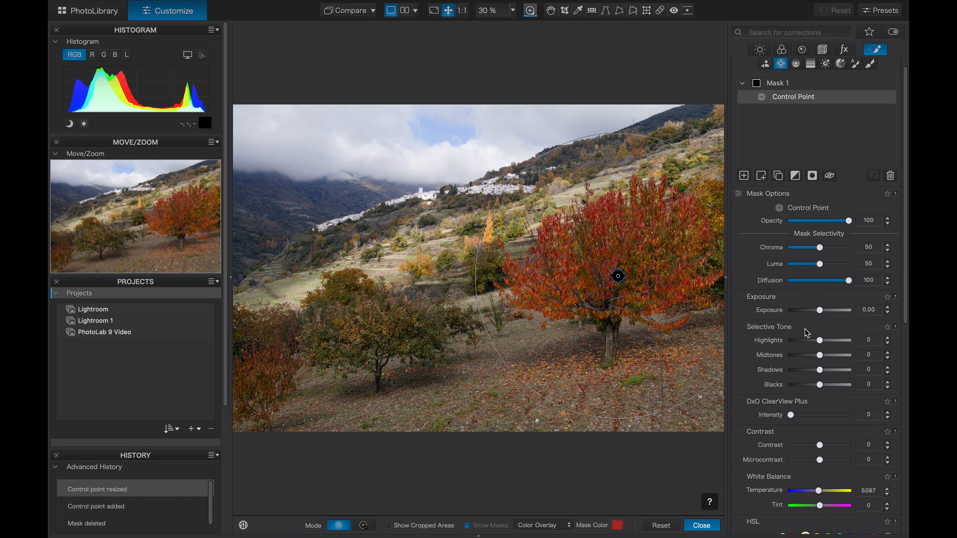
scroll(806, 333, "down", 6)
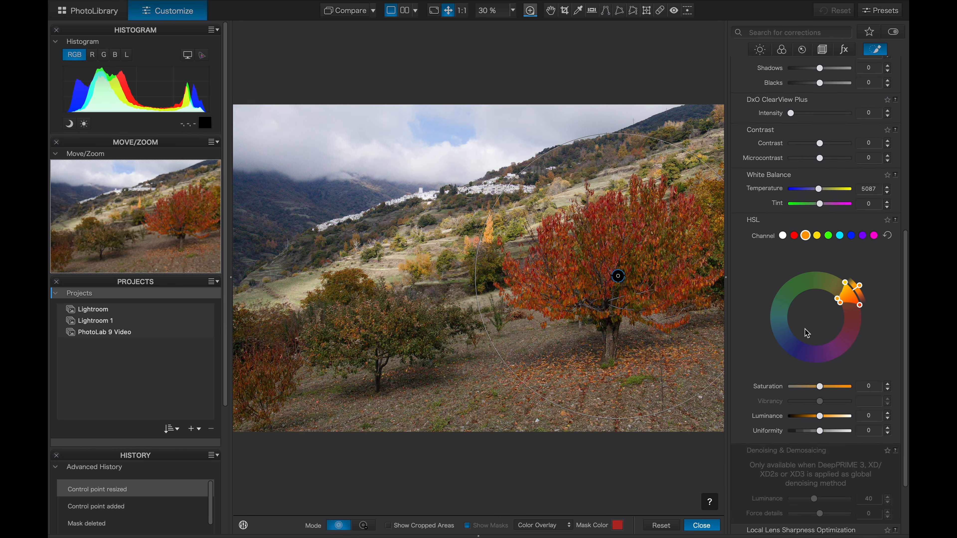
scroll(806, 332, "down", 1)
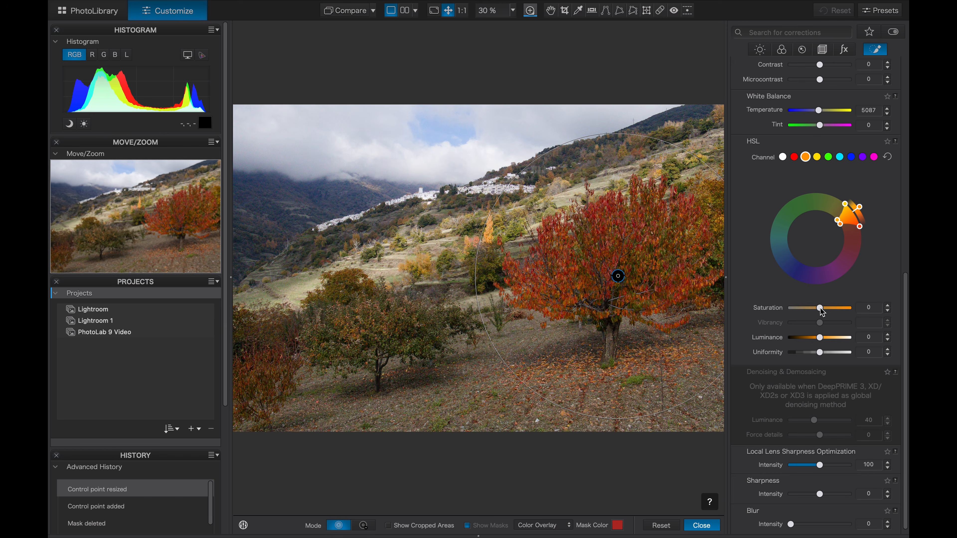
left_click_drag(820, 310, 835, 342)
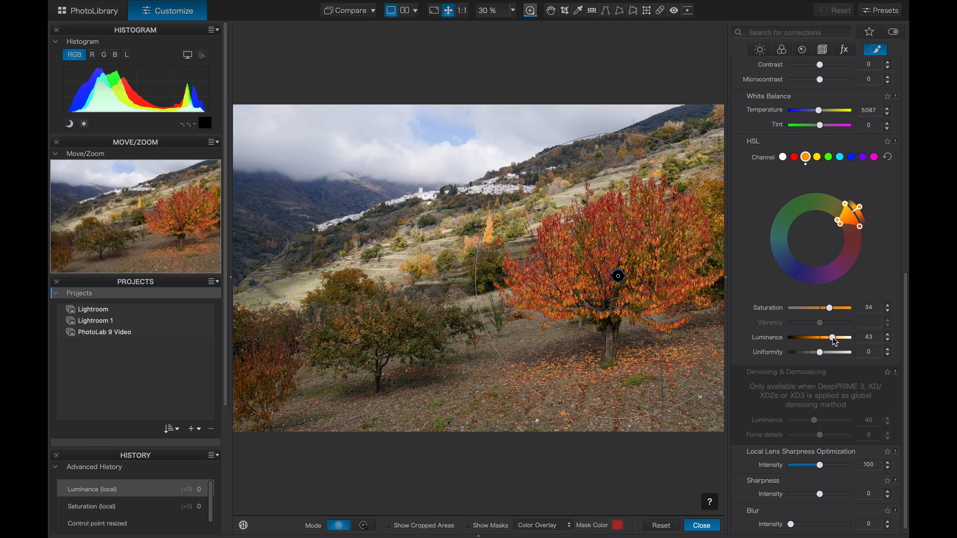
scroll(767, 224, "up", 2)
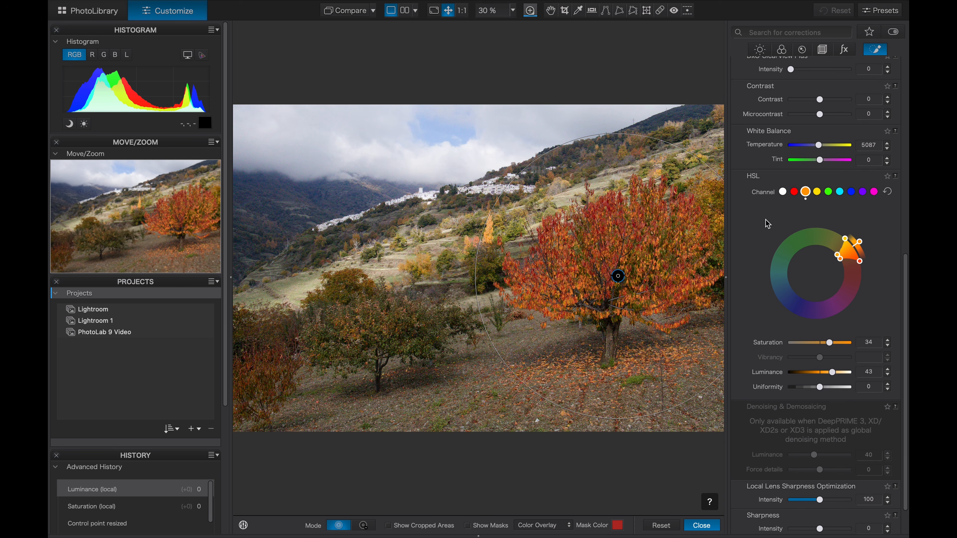
left_click(701, 525)
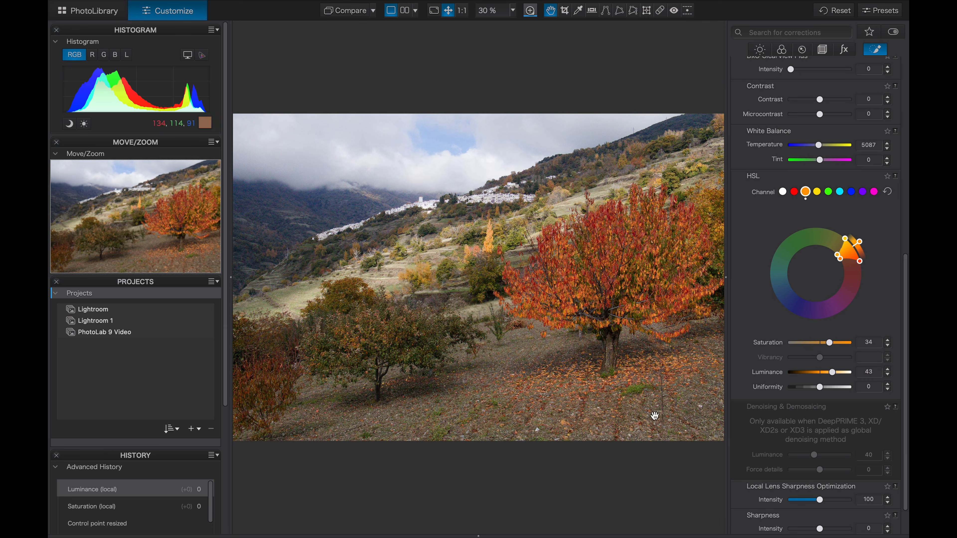
Compare the locally adjusted tree photo with its uncorrected version.
left_click(347, 12)
left_click(347, 11)
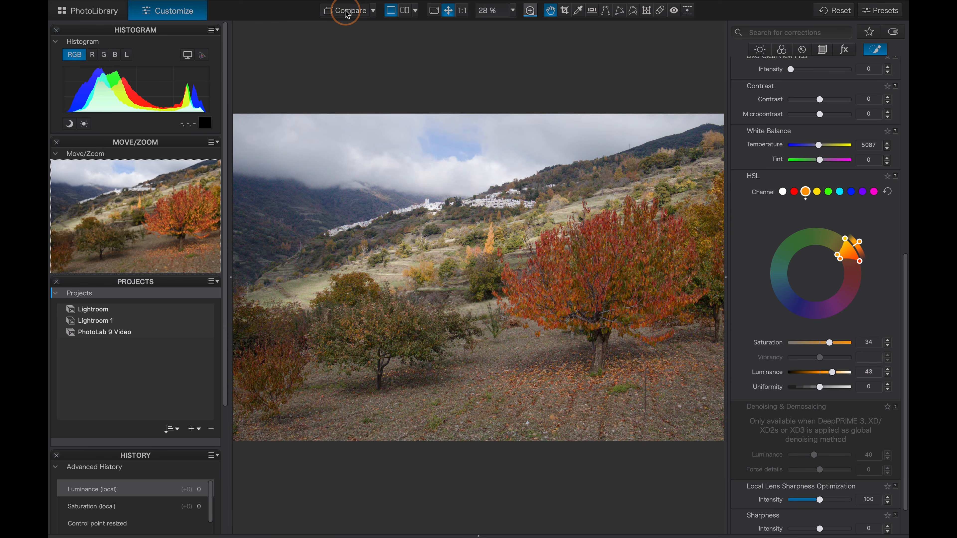
left_click(347, 11)
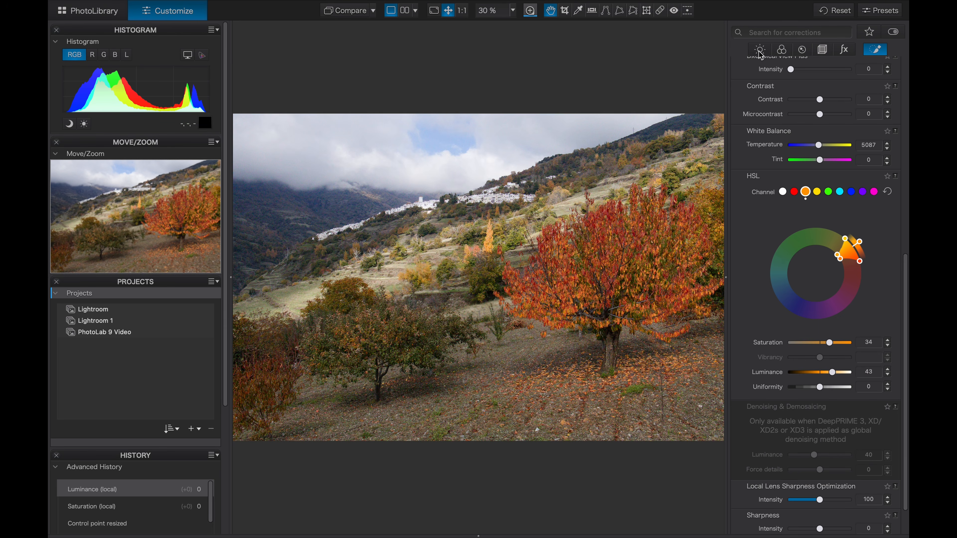
Crop the photo to a 16x9 aspect ratio, moving the frame up to include more sky, and apply it.
left_click(822, 50)
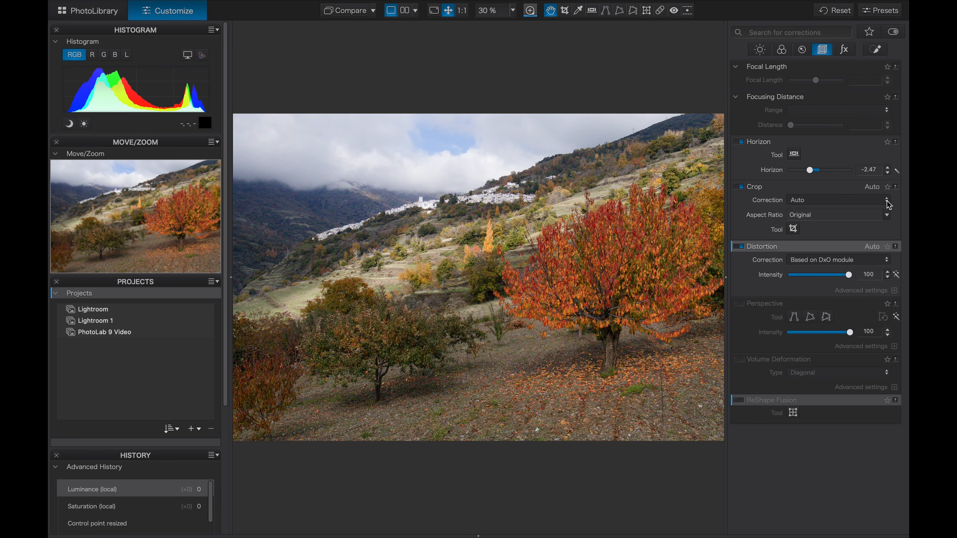
left_click(792, 231)
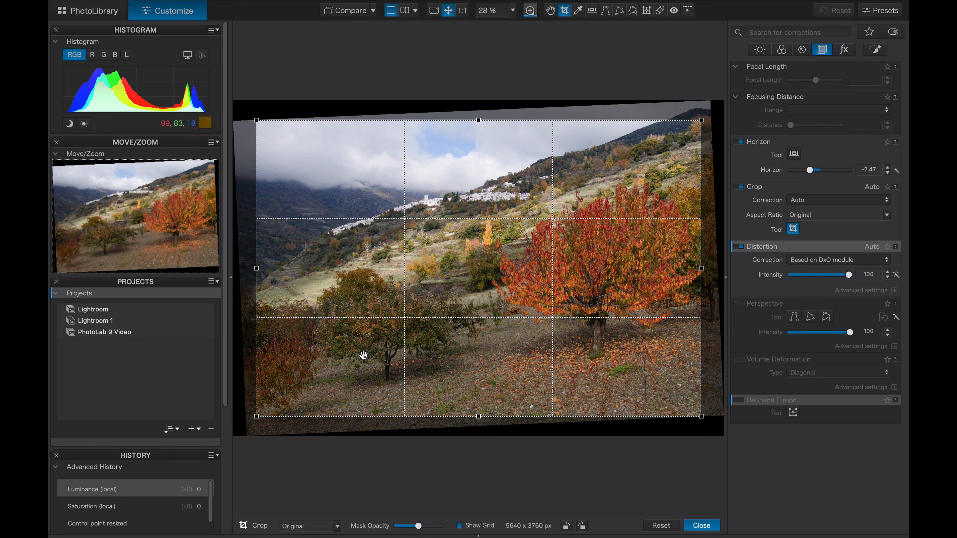
left_click(338, 528)
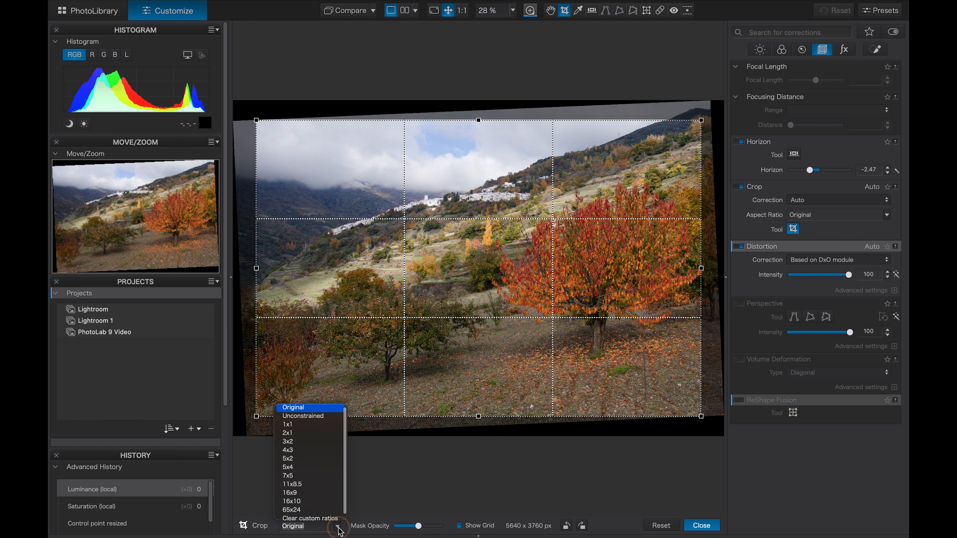
left_click(294, 493)
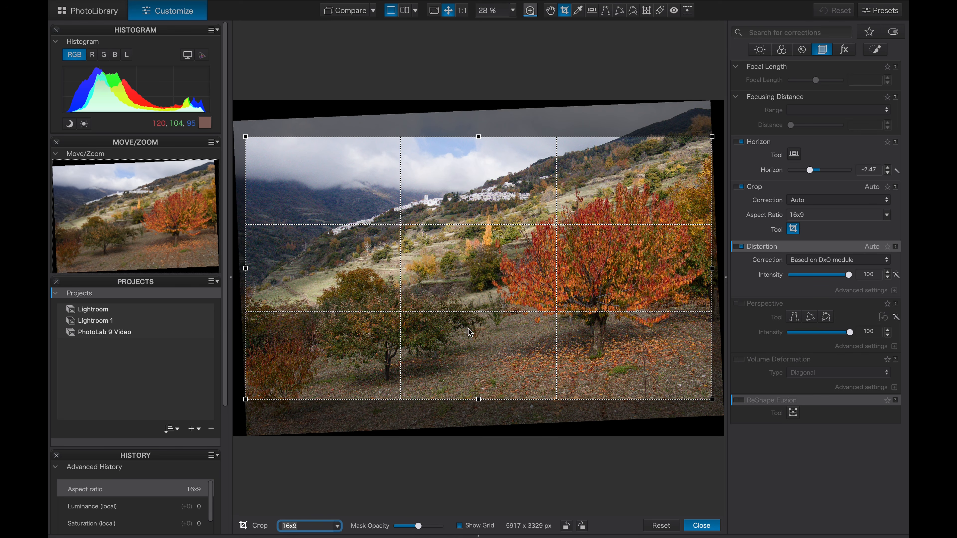
left_click_drag(468, 332, 468, 317)
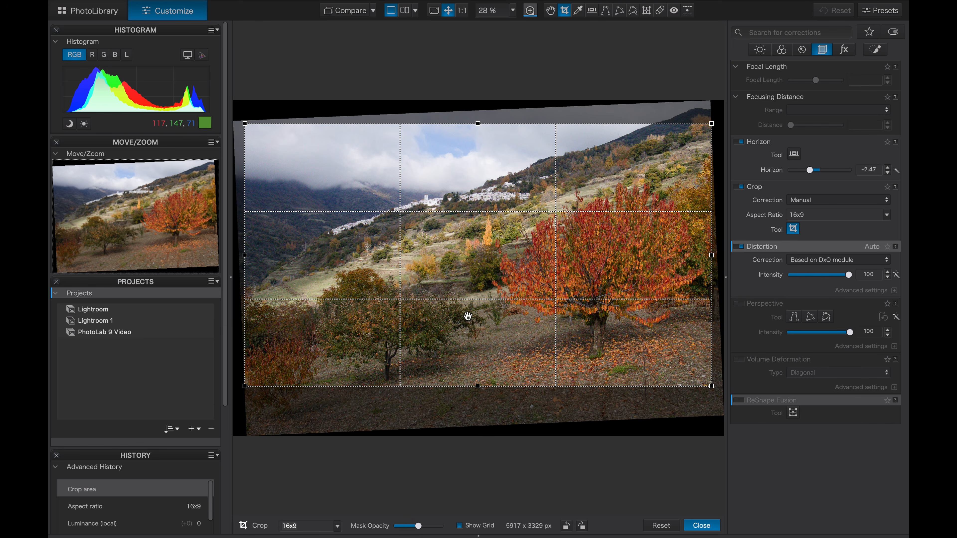
key("Return")
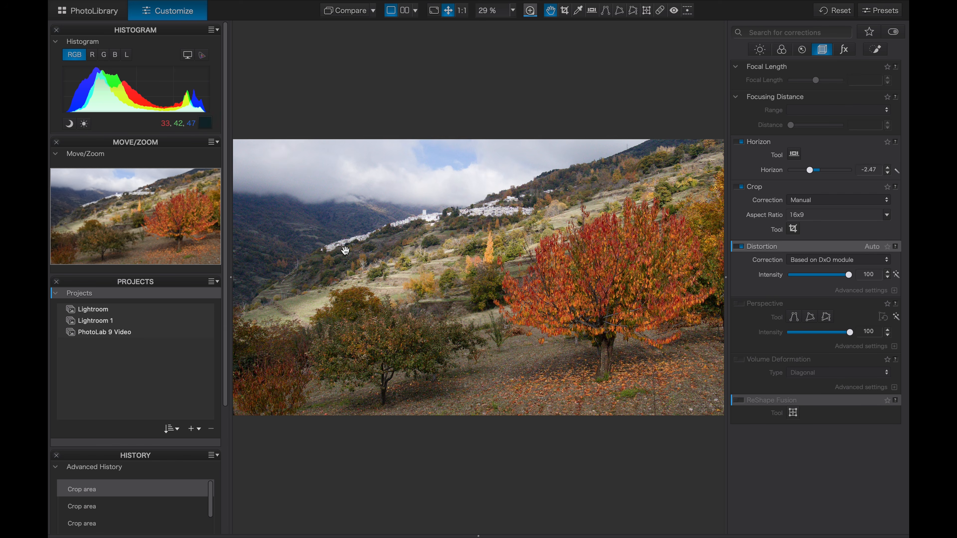
scroll(430, 218, "up", 8)
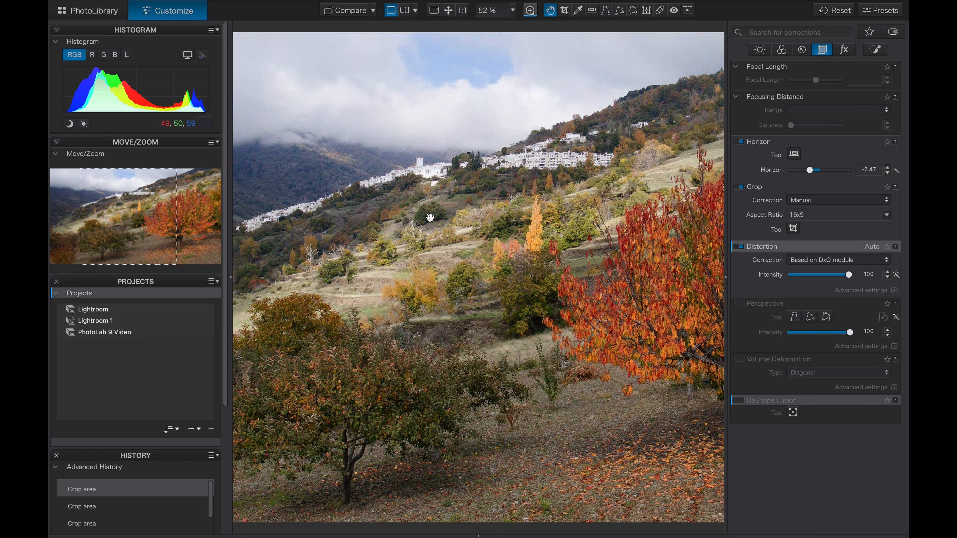
scroll(430, 218, "down", 7)
scroll(430, 218, "up", 2)
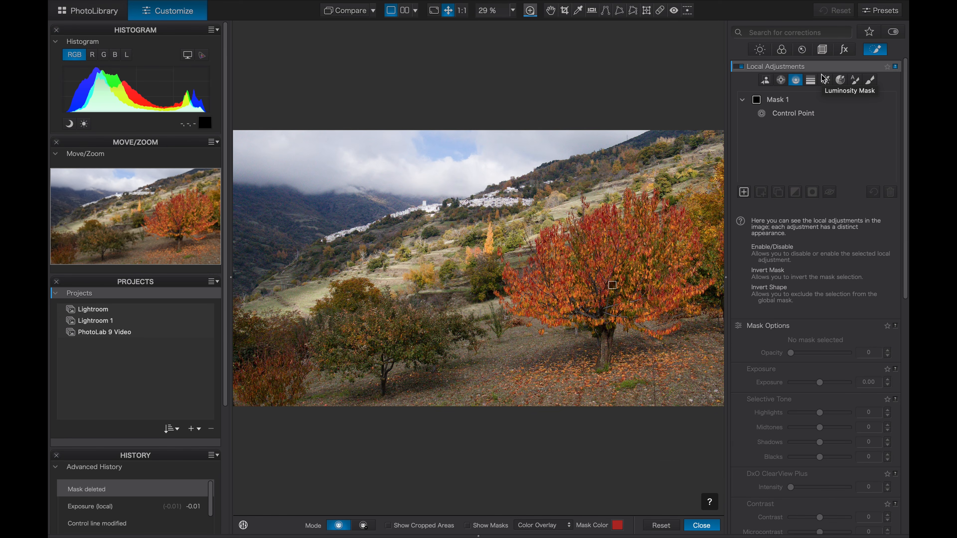
Add a control line from the top of the sky down to the hillside and lower its exposure to -0.98.
left_click(797, 83)
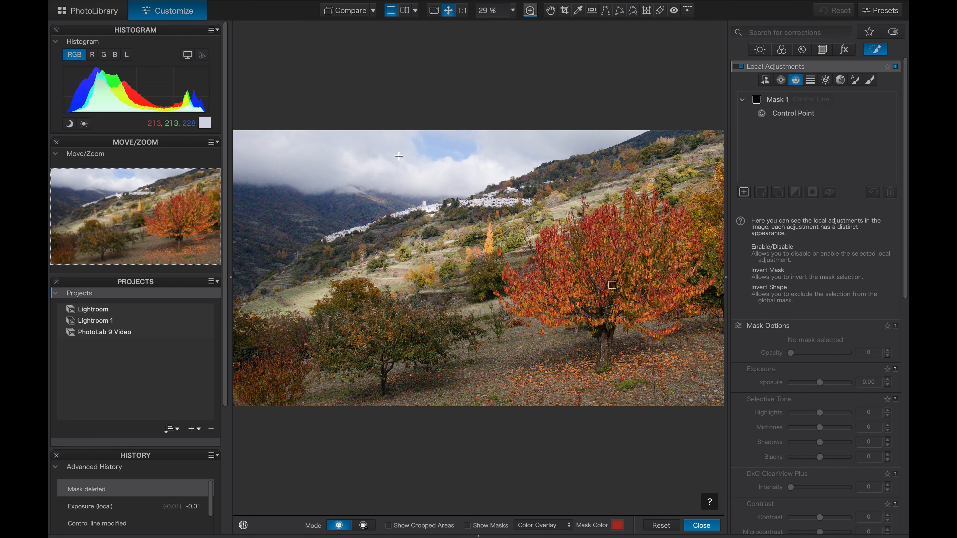
left_click_drag(361, 134, 392, 264)
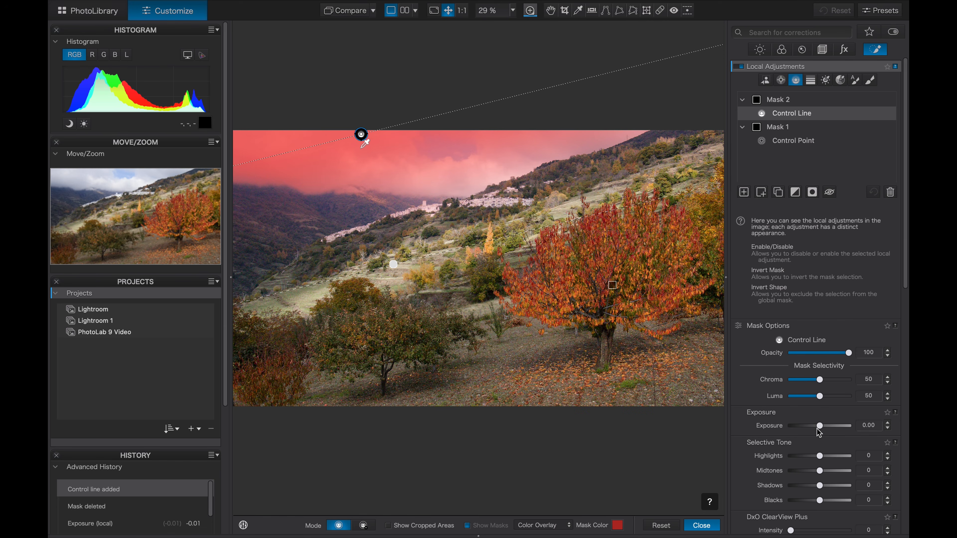
left_click_drag(821, 430, 811, 427)
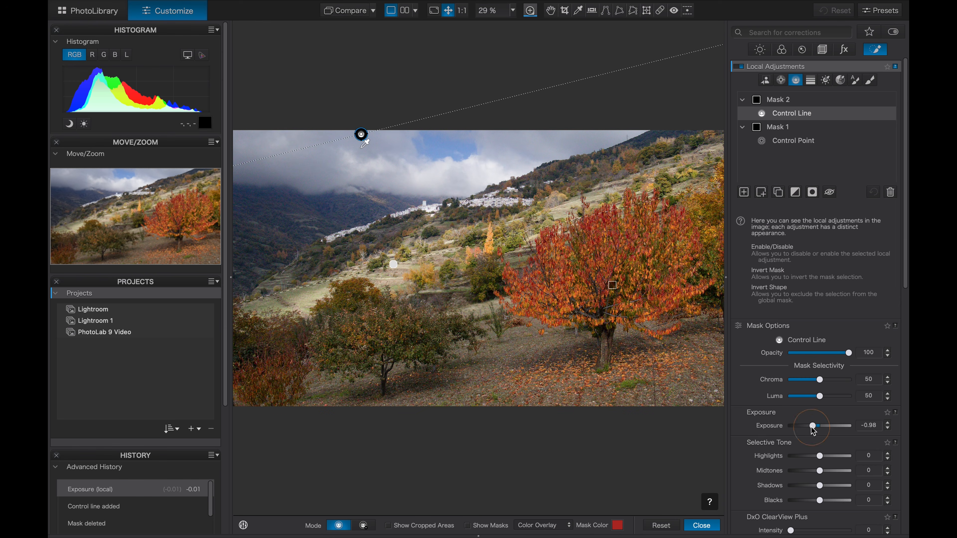
Add a second control line in a new mask, running from the white village down to the hillside and sampling the cloudy sky.
left_click(360, 136)
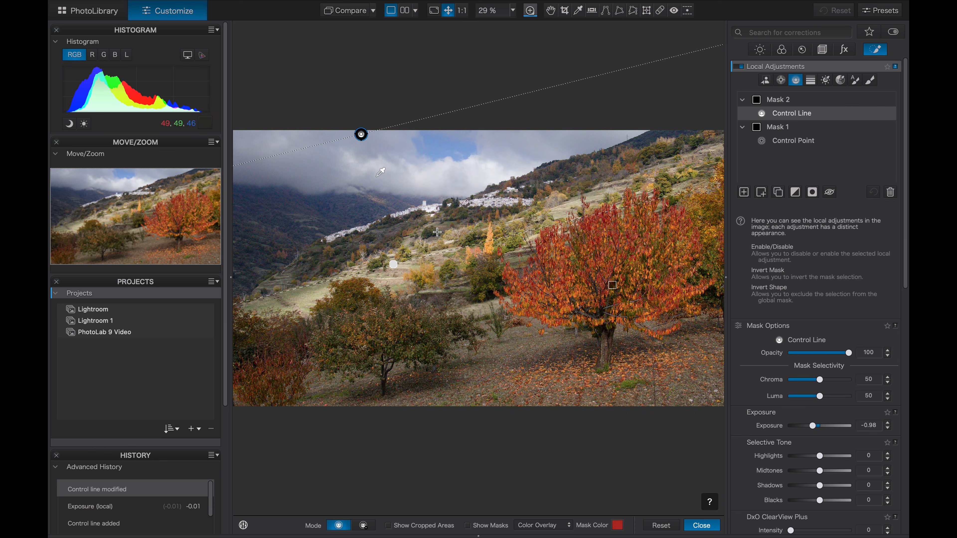
left_click_drag(392, 265, 380, 207)
left_click_drag(397, 164, 424, 245)
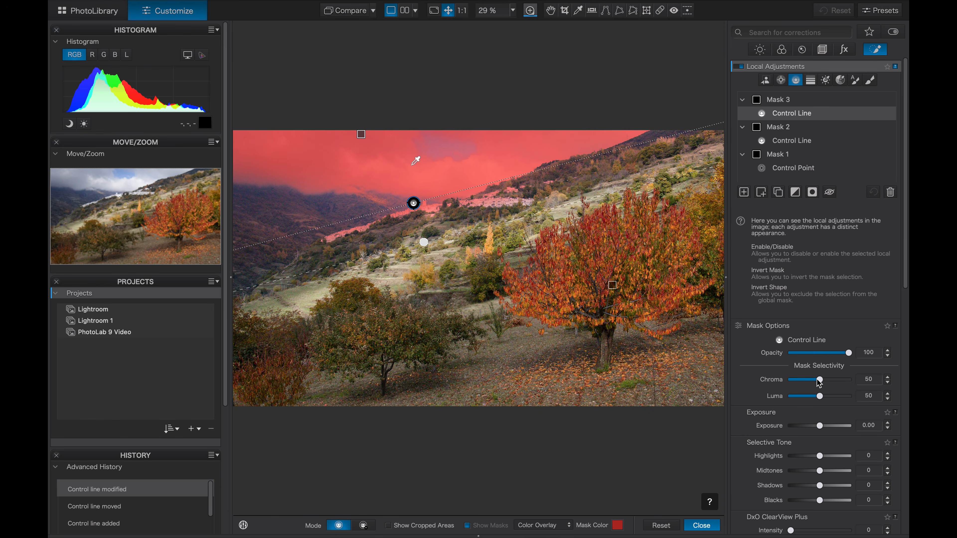
Lower the new control line's exposure to -0.81 and finish the local adjustment.
left_click(819, 426)
mouse_move(821, 429)
left_mouse_down()
mouse_move(806, 429)
mouse_move(814, 429)
left_mouse_up()
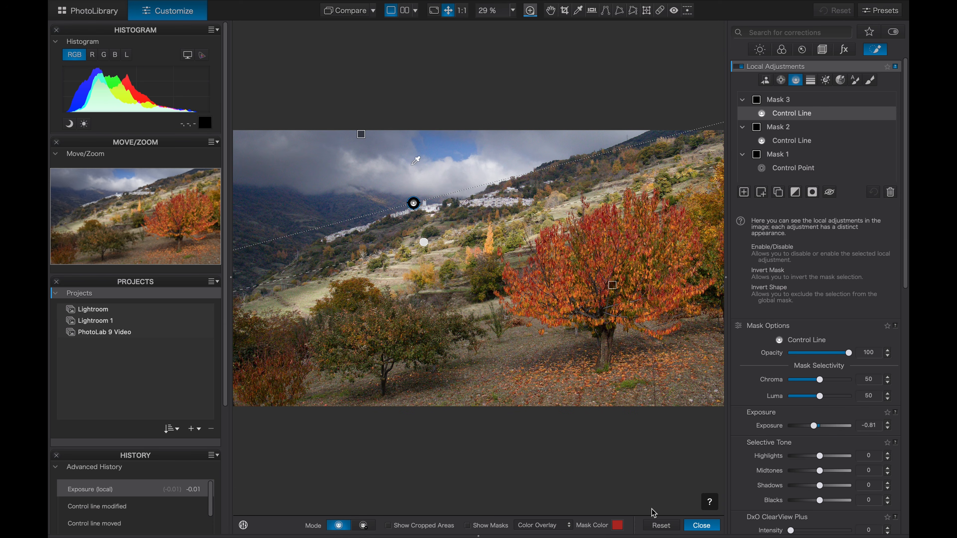
left_click(702, 526)
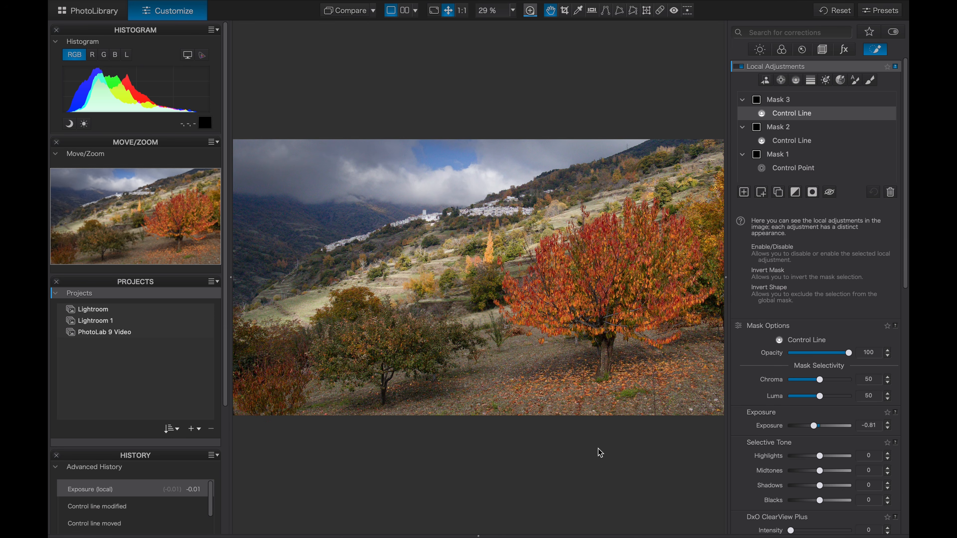
Compare the photo with the darkened sky against its uncorrected version.
left_click(350, 11)
left_click(350, 11)
left_click(351, 11)
Reduce the orange HSL luminance of the tree's control point in Mask 1 to 23 and finish the local adjustment.
left_click(793, 171)
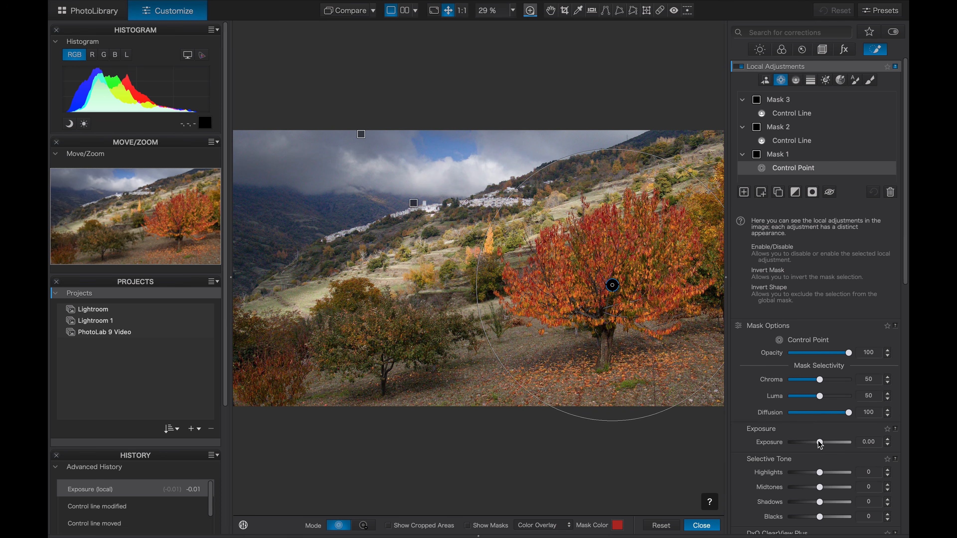
mouse_move(612, 285)
scroll(821, 376, "down", 10)
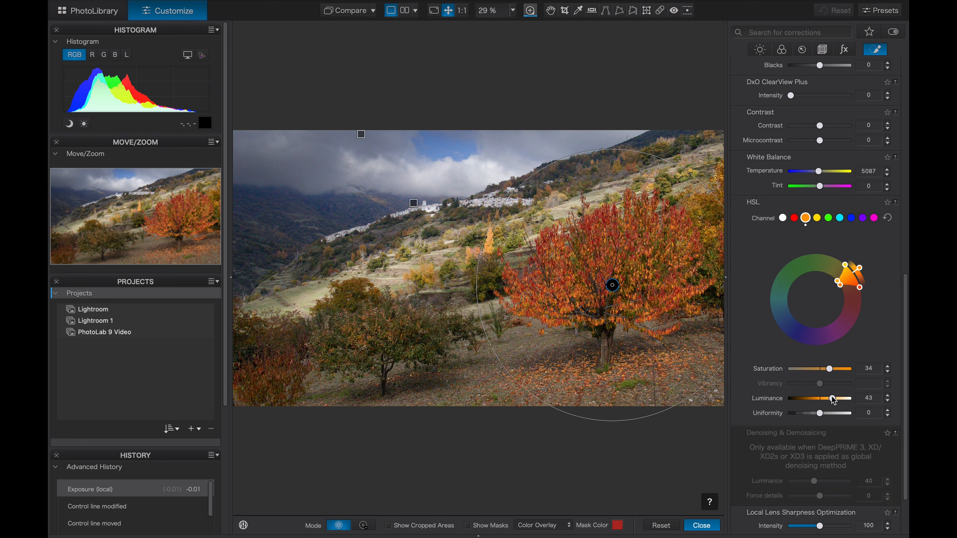
left_click_drag(833, 400, 827, 401)
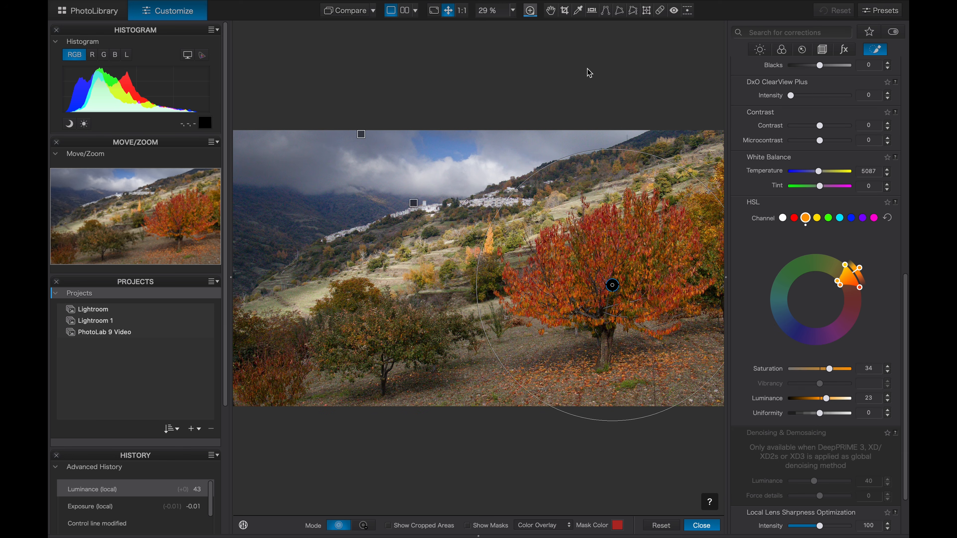
left_click(701, 524)
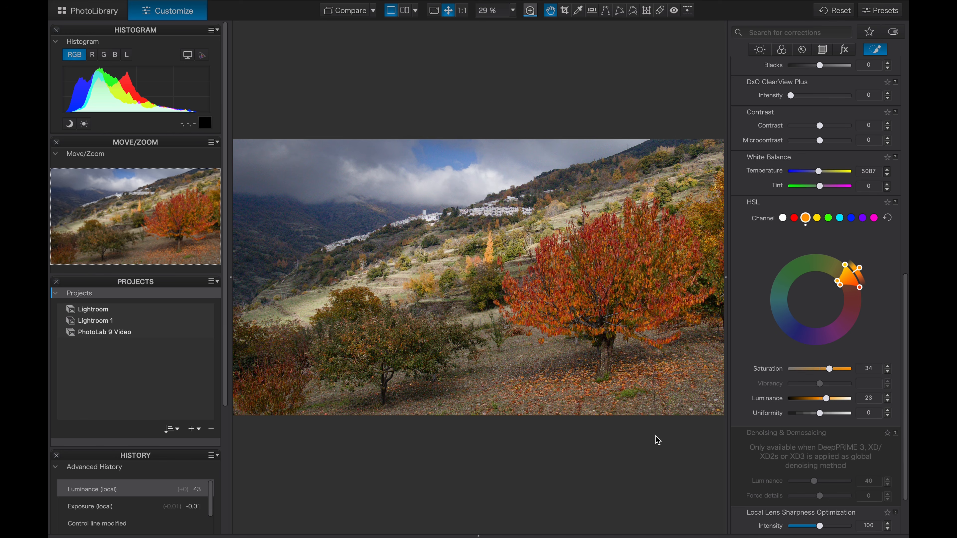